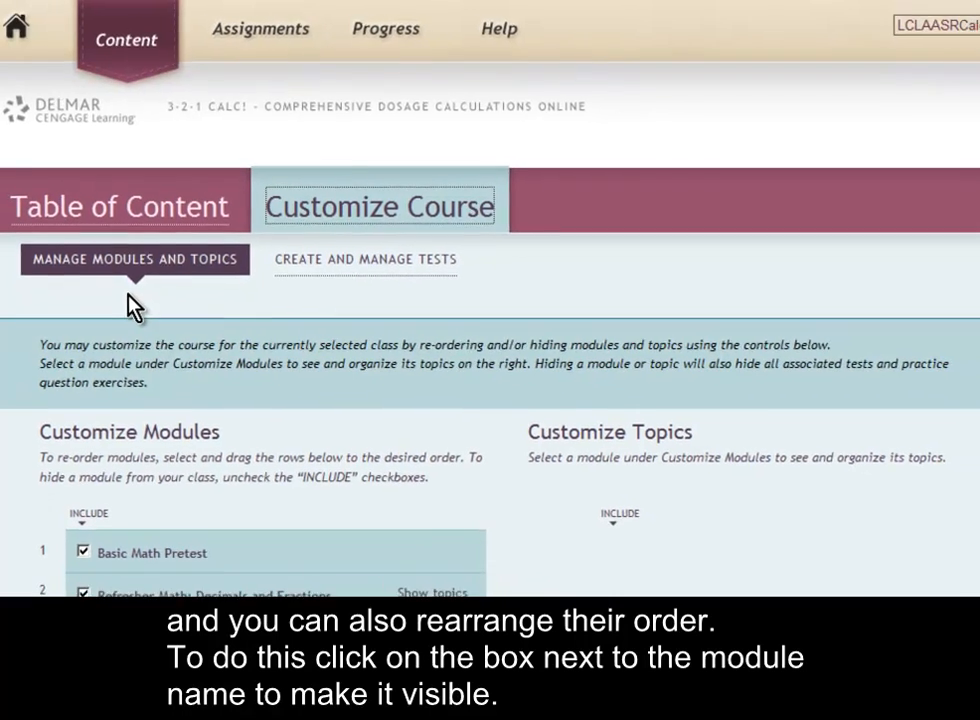
Step: Include the Dosage Calculations and Measurement Systems Used in Dosage Calculations modules in the class
{"action": "scroll", "coordinate": [123, 284], "scroll_direction": "down", "scroll_amount": 4}
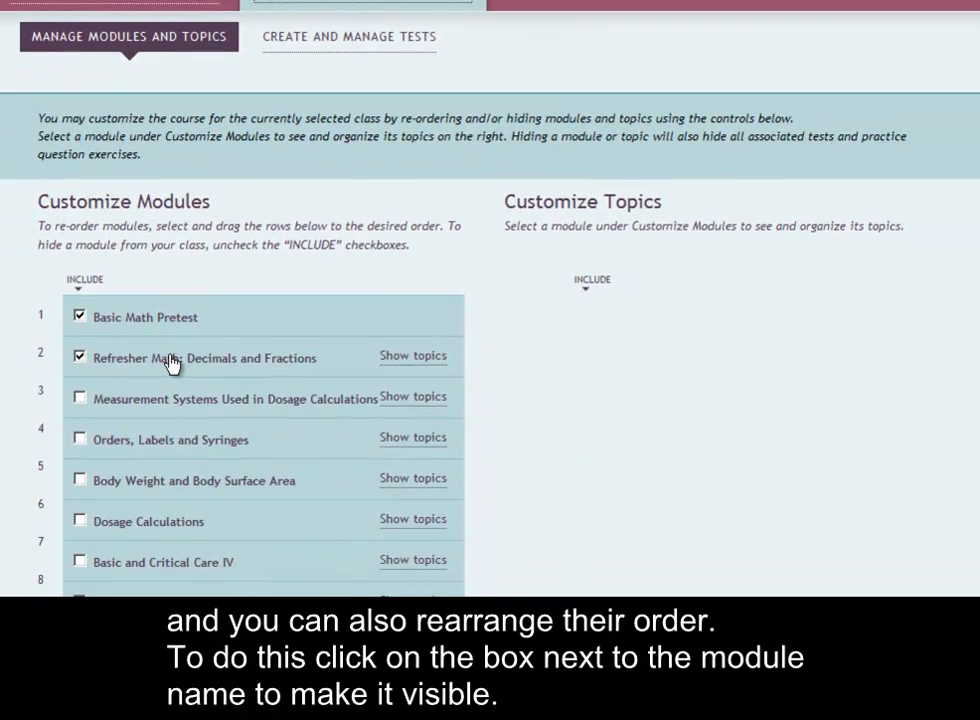
{"action": "scroll", "coordinate": [170, 358], "scroll_direction": "down", "scroll_amount": 1}
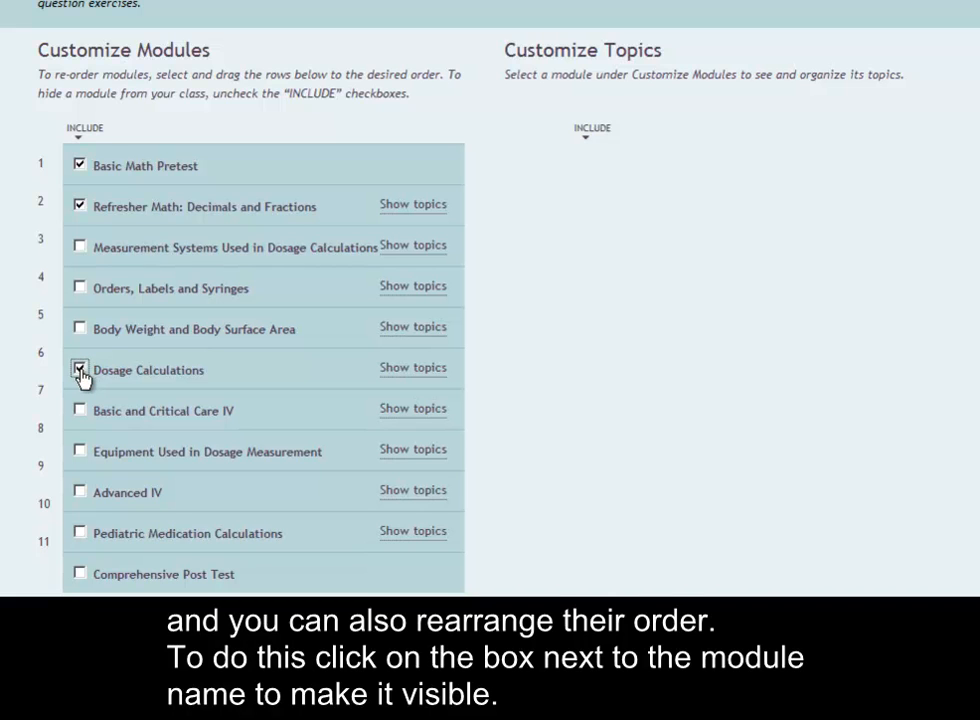
{"action": "left_click", "coordinate": [81, 289]}
{"action": "left_click", "coordinate": [80, 246]}
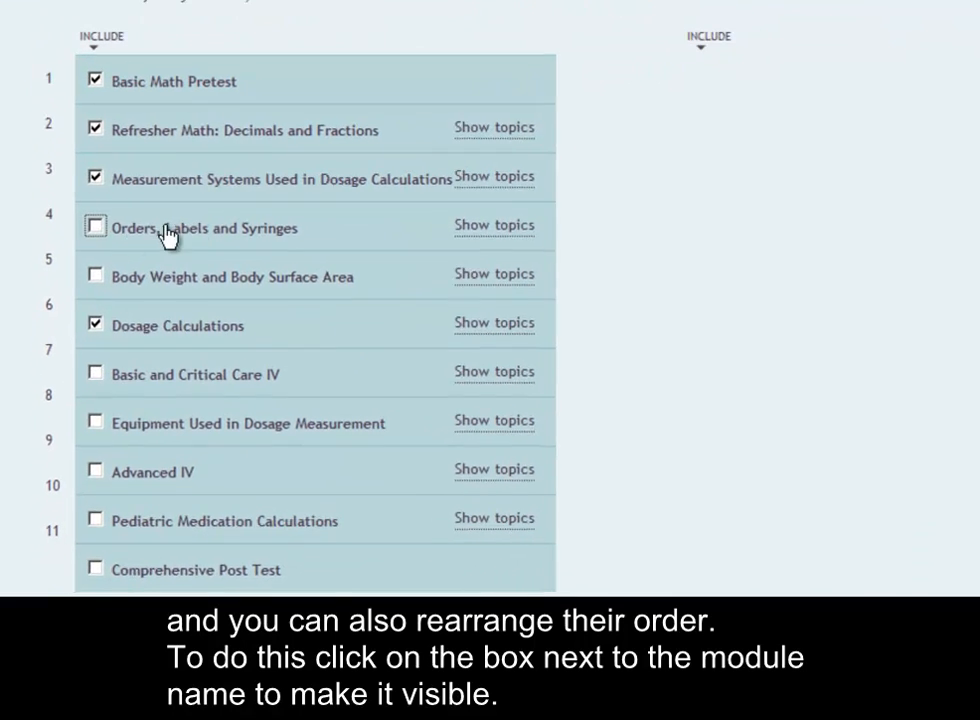
Step: Include the Time and Temperature topic under Measurement Systems Used in Dosage Calculations and exclude the last three topics of Dosage Calculations
{"action": "left_click", "coordinate": [508, 150]}
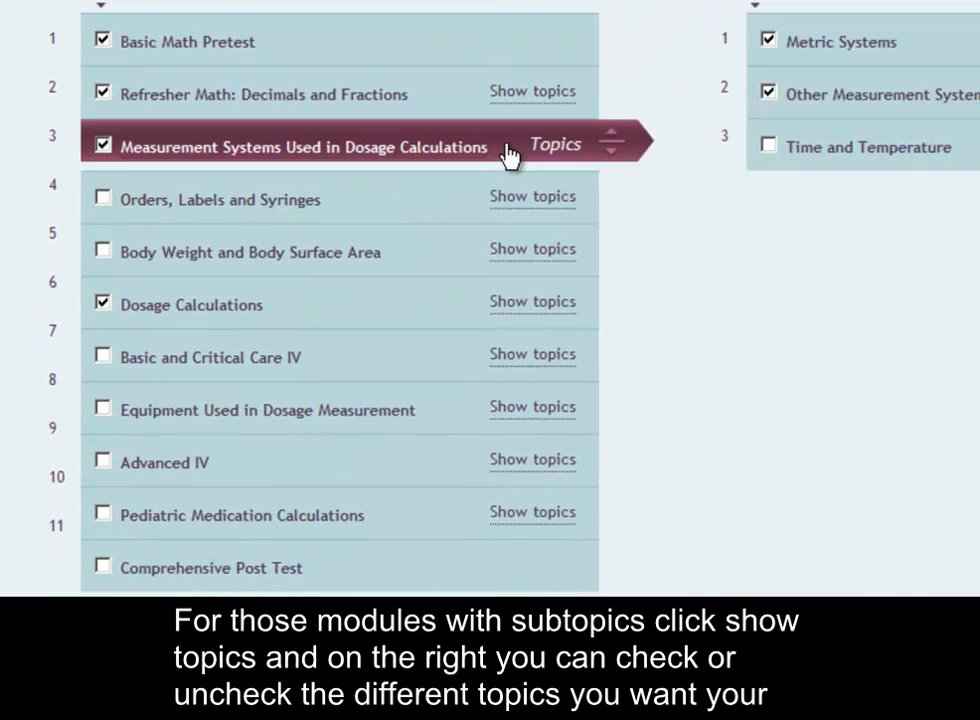
{"action": "left_click", "coordinate": [770, 147]}
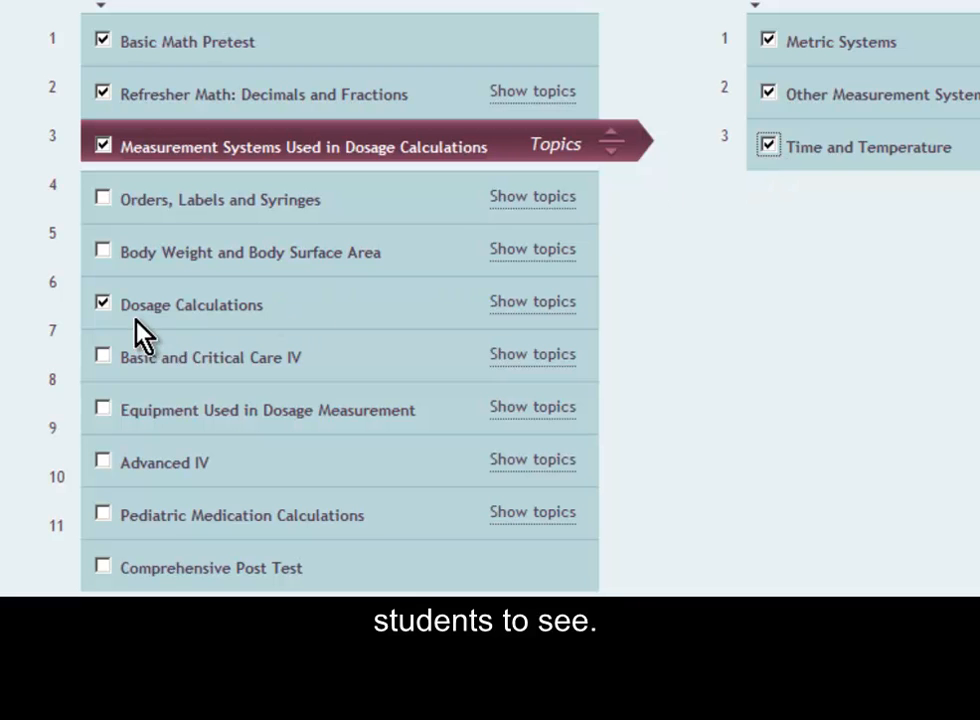
{"action": "left_click", "coordinate": [509, 306]}
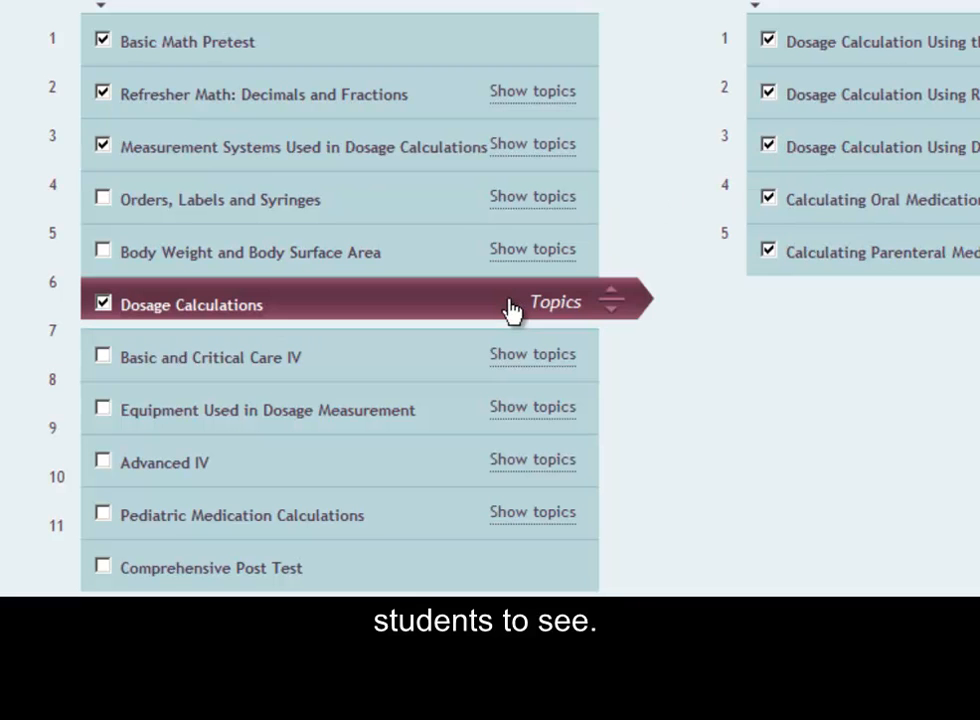
{"action": "left_click", "coordinate": [769, 252]}
{"action": "left_click", "coordinate": [769, 200]}
{"action": "left_click", "coordinate": [768, 149]}
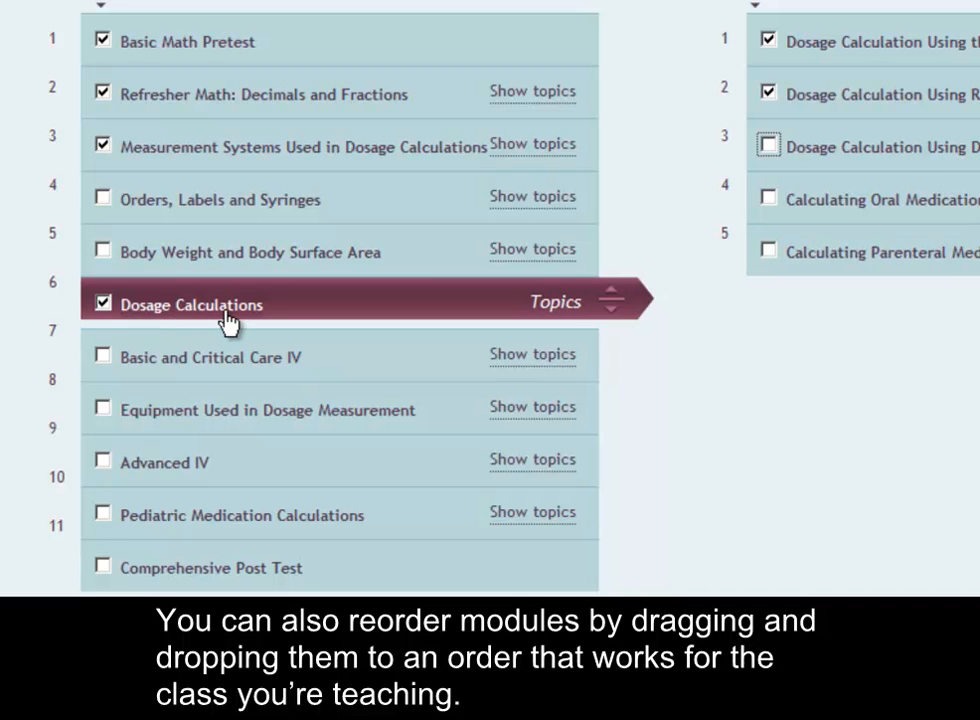
Step: Move the Dosage Calculations module up to third place, above Measurement Systems Used in Dosage Calculations, and save the changes
{"action": "left_click_drag", "start_coordinate": [225, 318], "coordinate": [234, 164]}
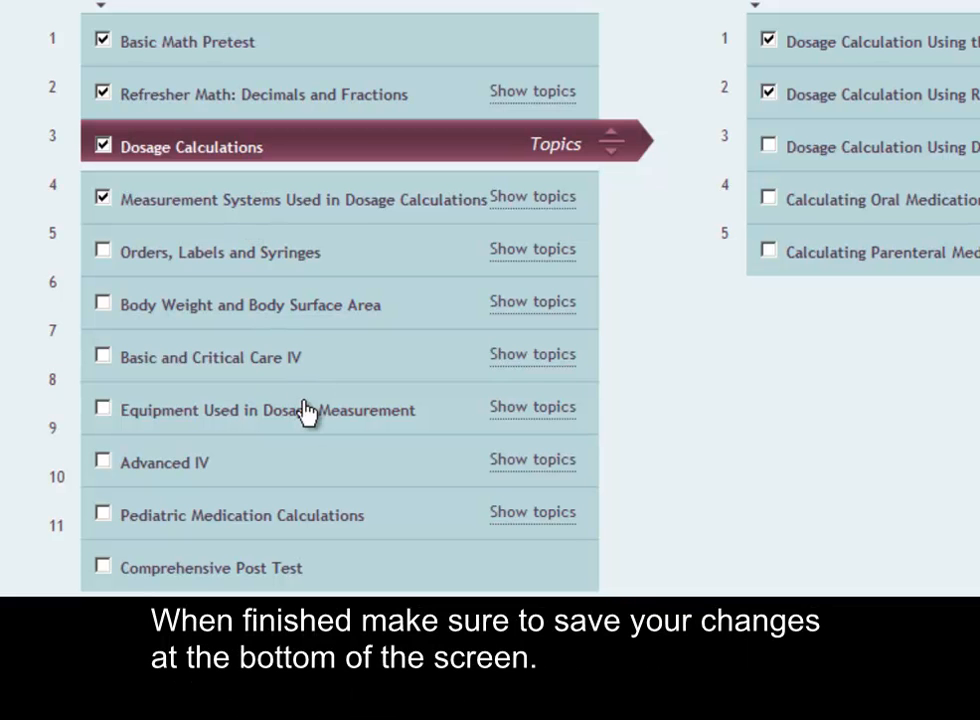
{"action": "scroll", "coordinate": [333, 444], "scroll_direction": "down", "scroll_amount": 3}
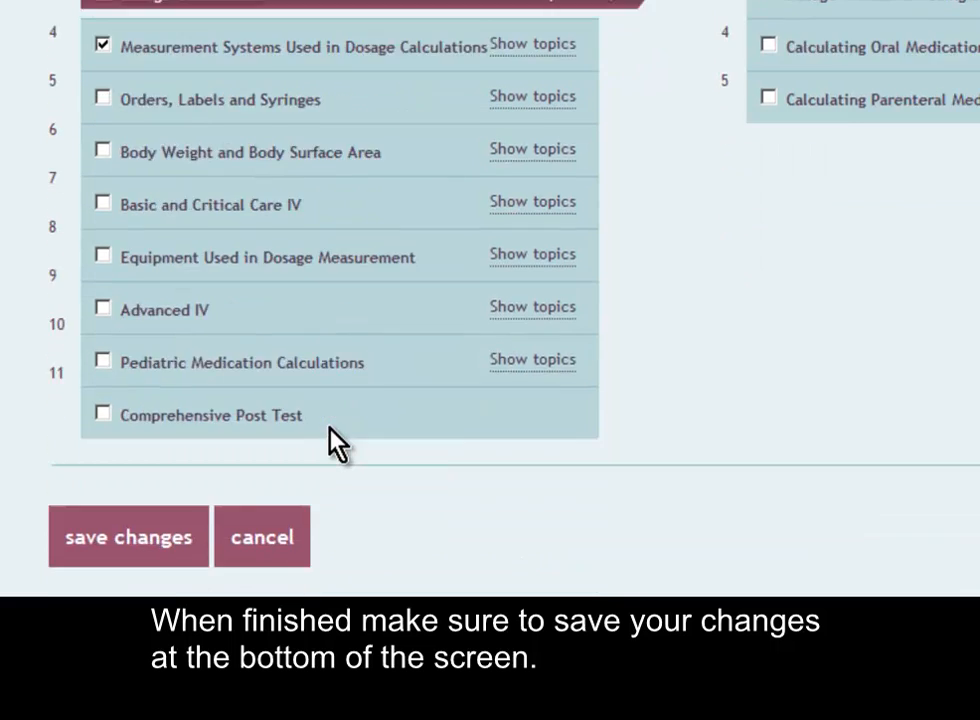
{"action": "left_click", "coordinate": [124, 463]}
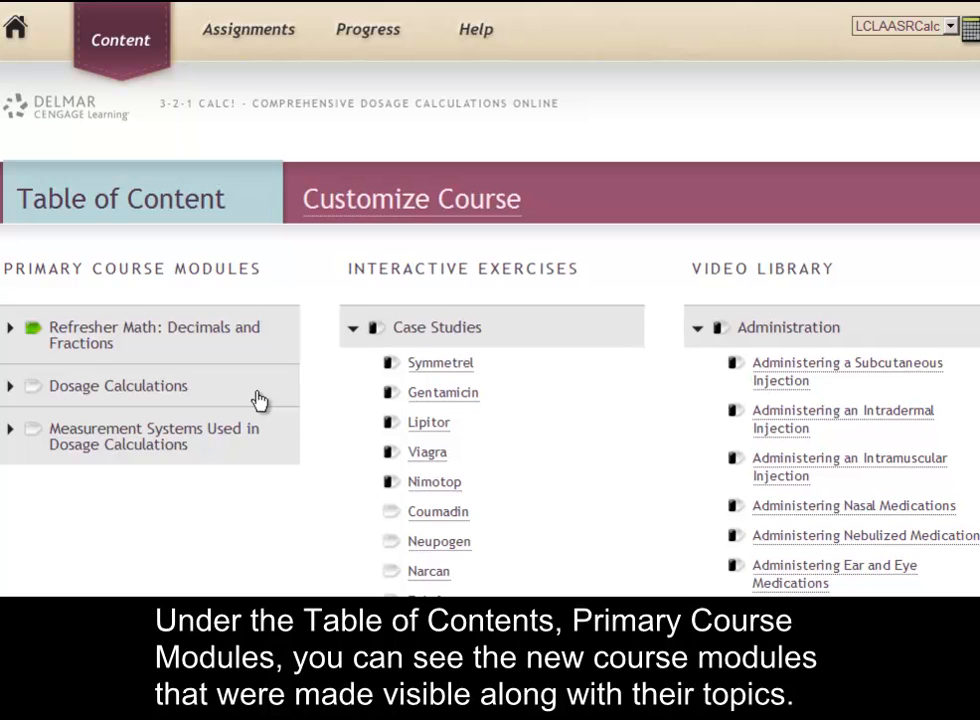
Step: Check the topics listed under Dosage Calculations in the table of content's primary course modules, then collapse the module
{"action": "left_click", "coordinate": [12, 390]}
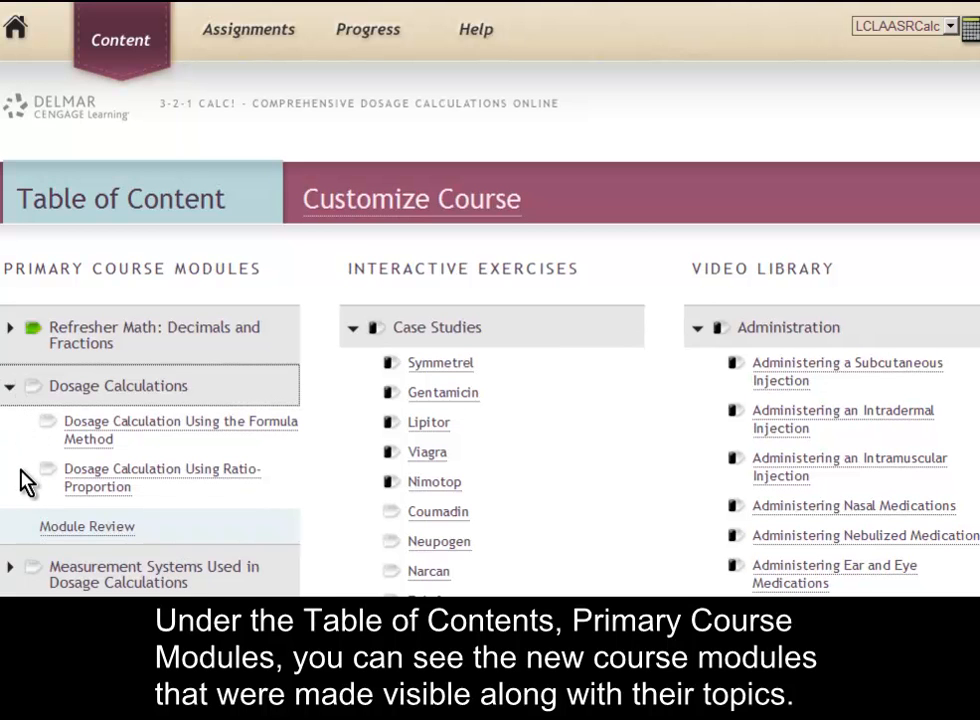
{"action": "left_click", "coordinate": [10, 390]}
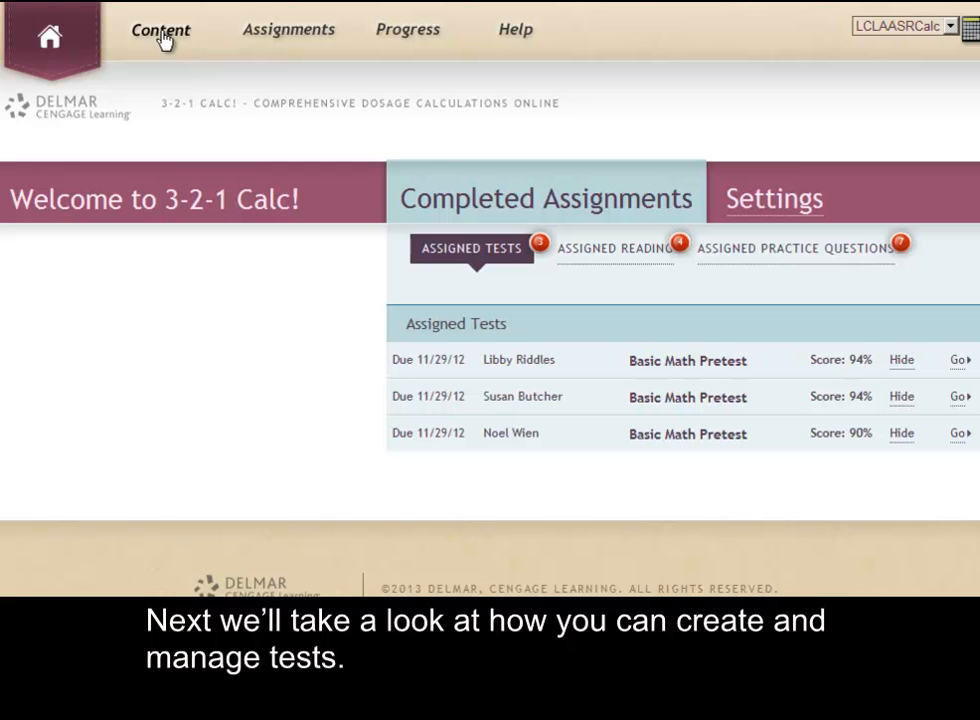
Step: Open the course customization area for creating and managing tests
{"action": "left_click", "coordinate": [163, 38]}
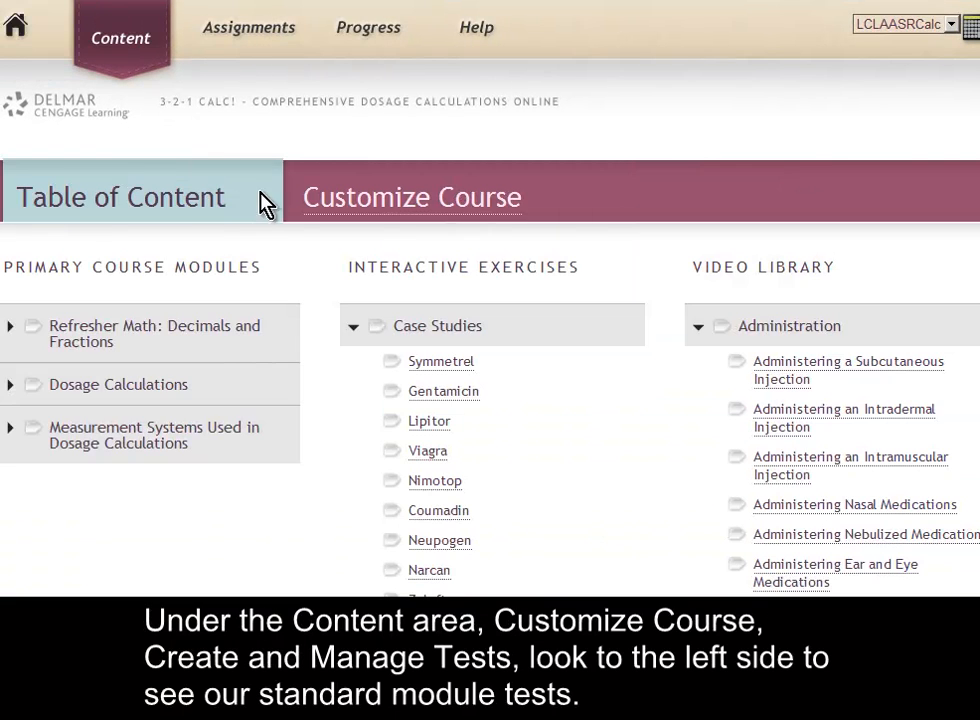
{"action": "left_click", "coordinate": [395, 210]}
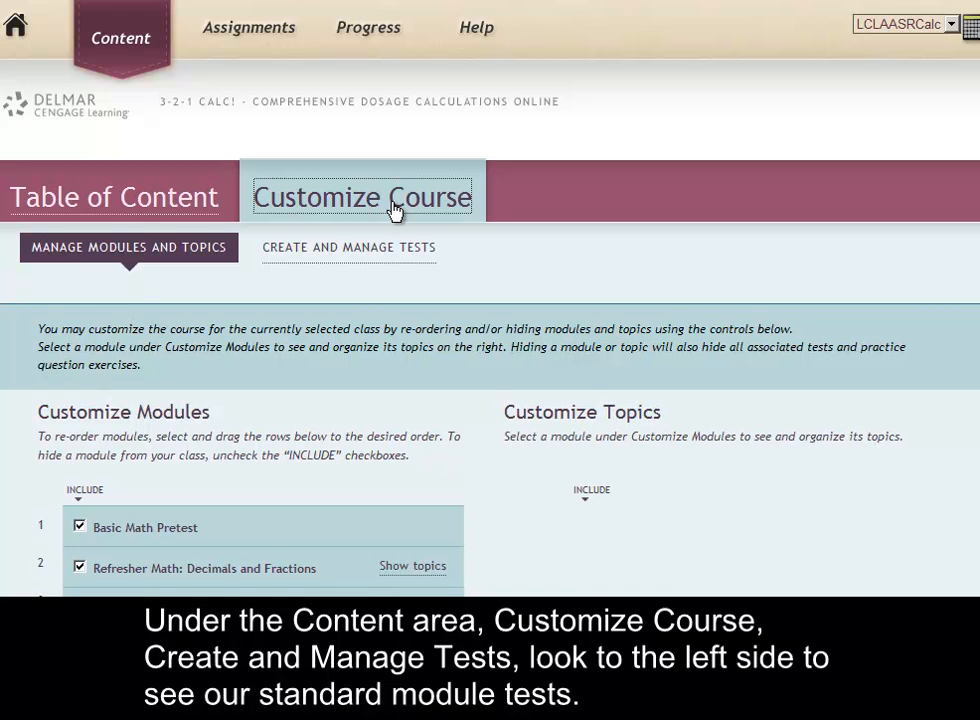
{"action": "left_click", "coordinate": [328, 259]}
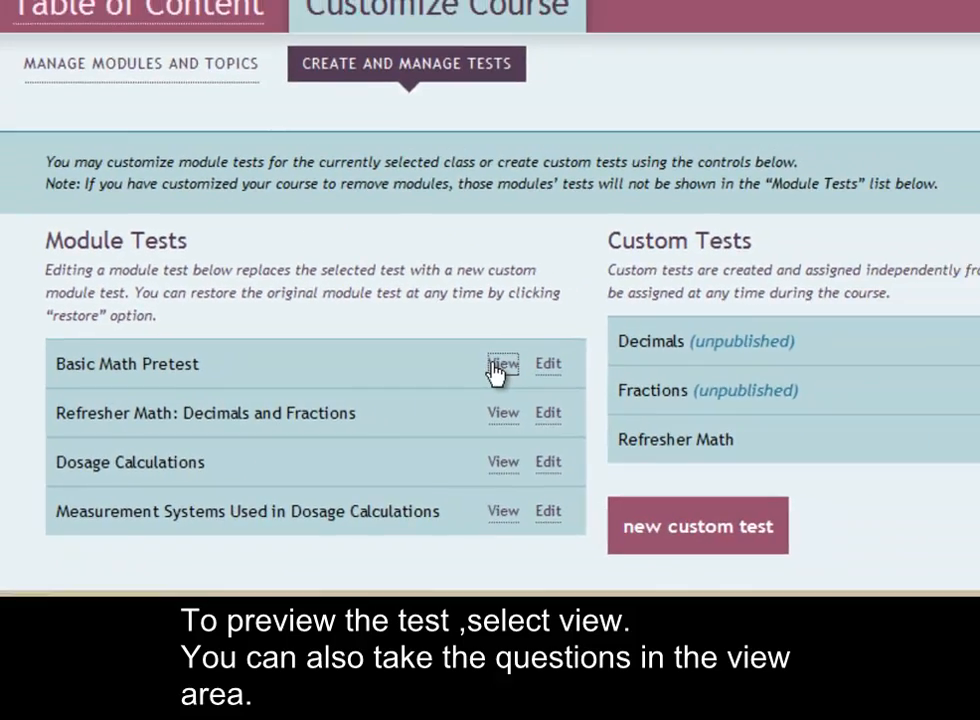
Step: Preview the Basic Math Pretest, submit 5.3 as the answer to question 1, and close the preview
{"action": "left_click", "coordinate": [711, 331]}
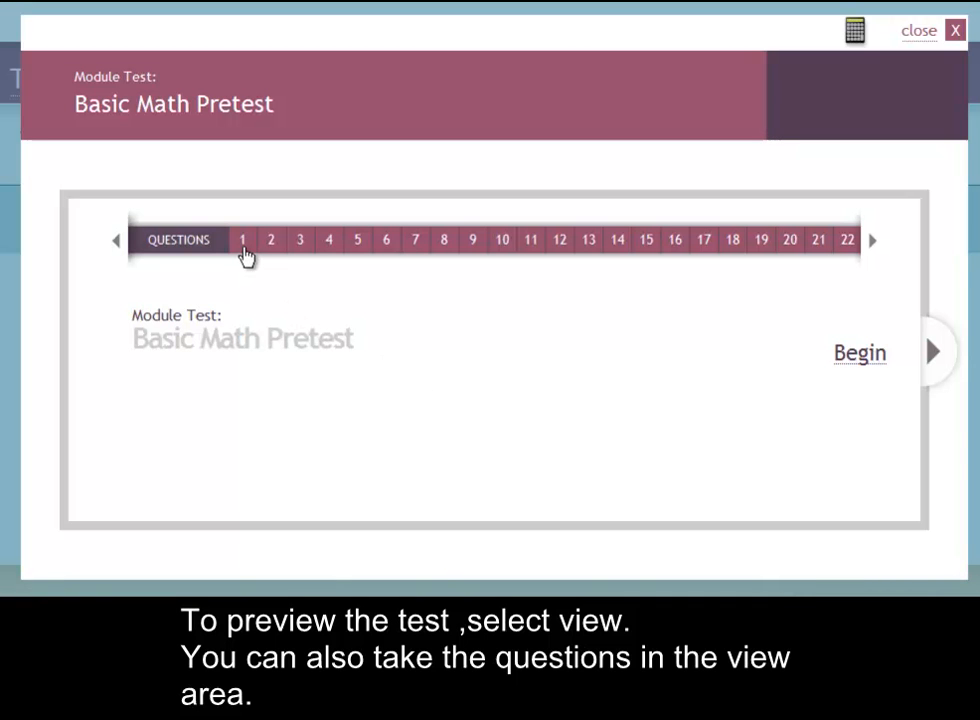
{"action": "left_click", "coordinate": [243, 245]}
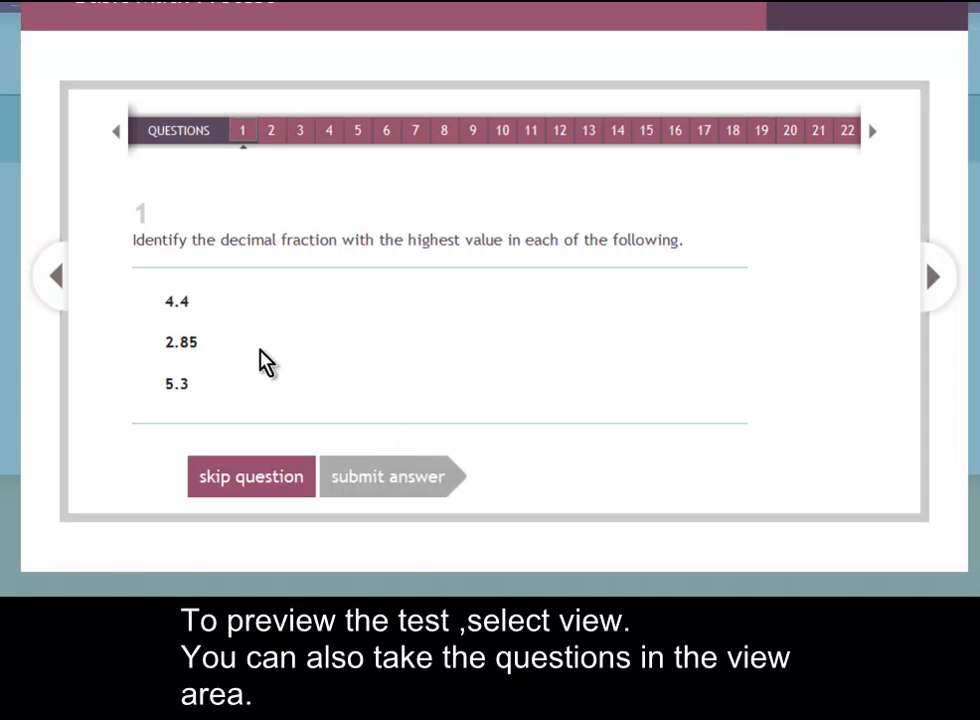
{"action": "left_click", "coordinate": [166, 388]}
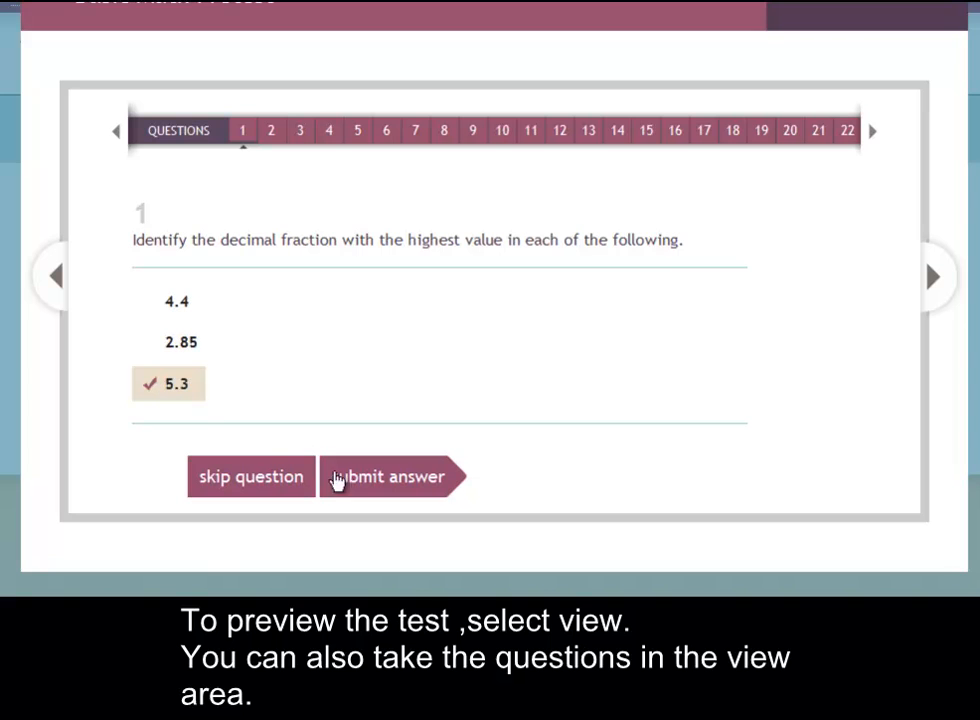
{"action": "left_click", "coordinate": [354, 485]}
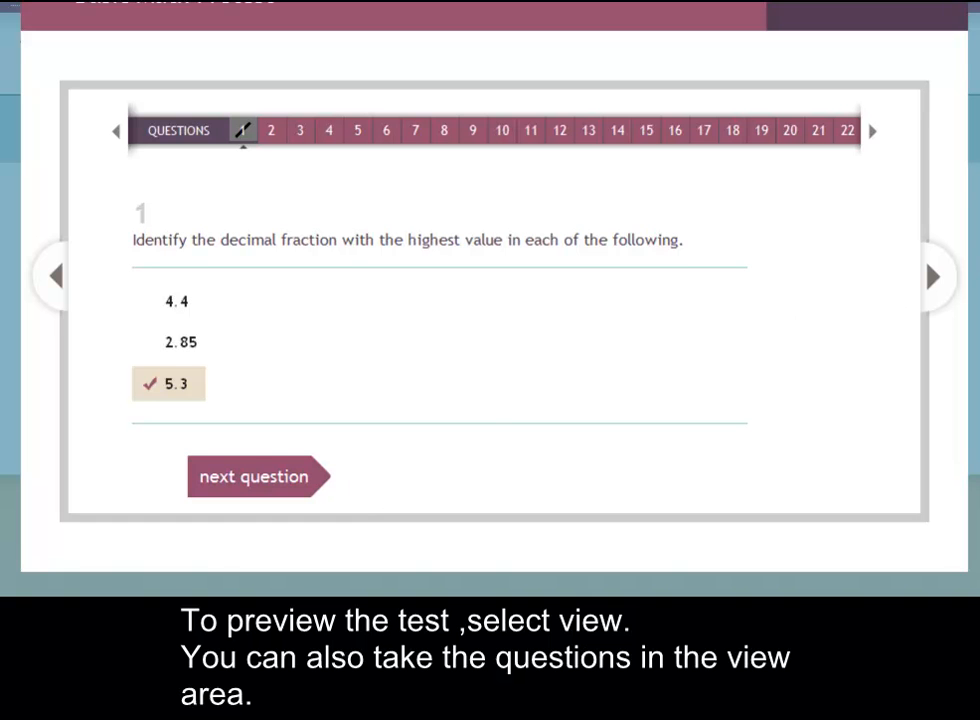
{"action": "scroll", "coordinate": [494, 300], "scroll_direction": "up", "scroll_amount": 2}
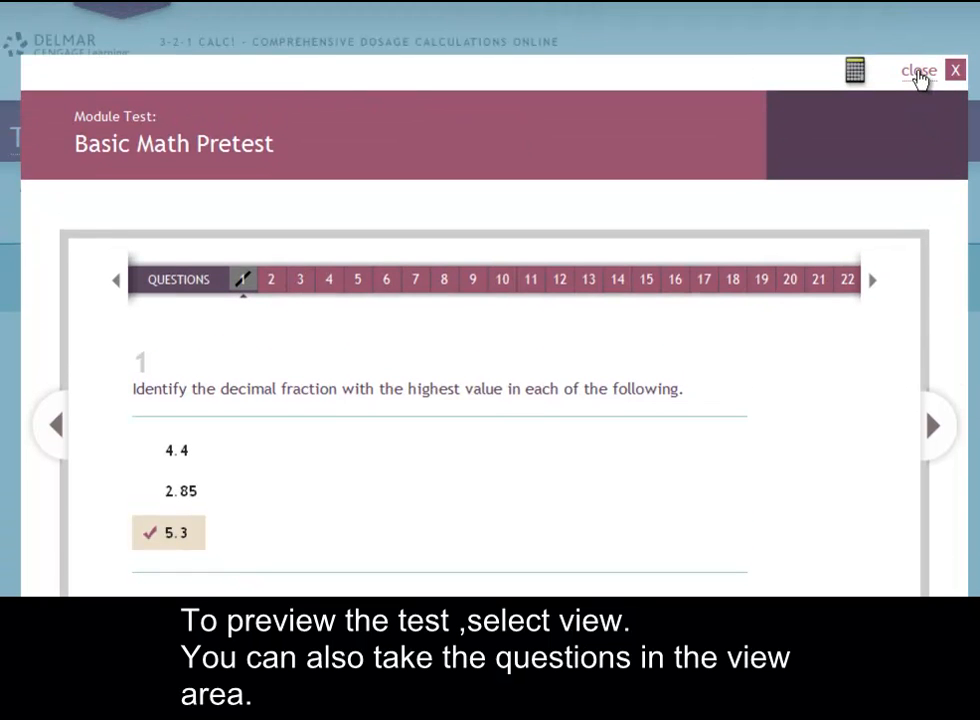
{"action": "left_click", "coordinate": [919, 62]}
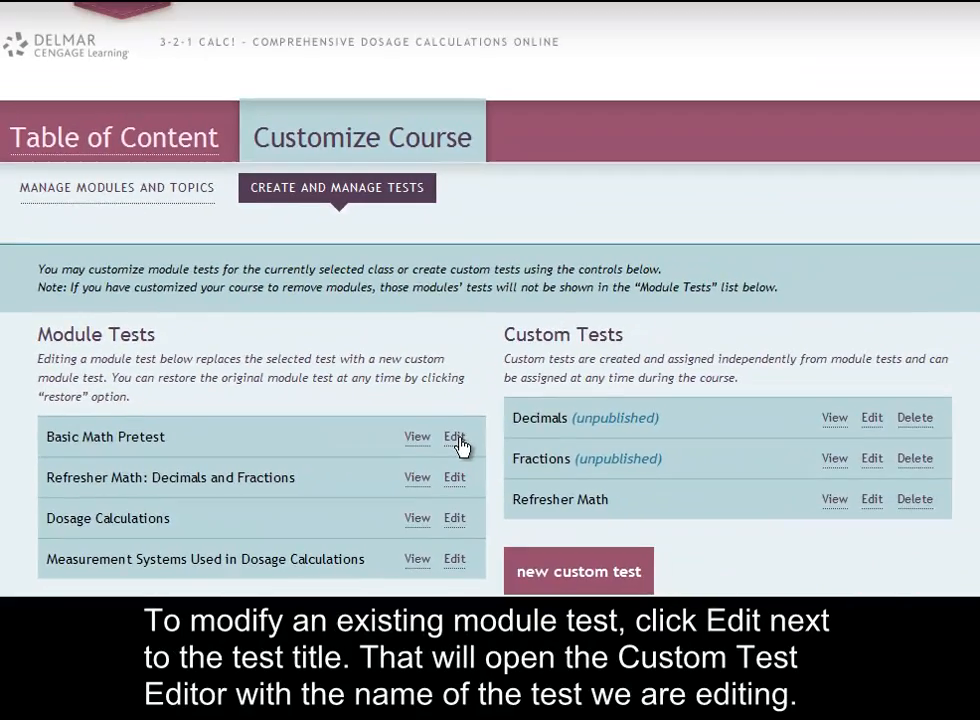
Step: Open the Basic Math Pretest module test for editing and remove question 1
{"action": "left_click", "coordinate": [906, 277]}
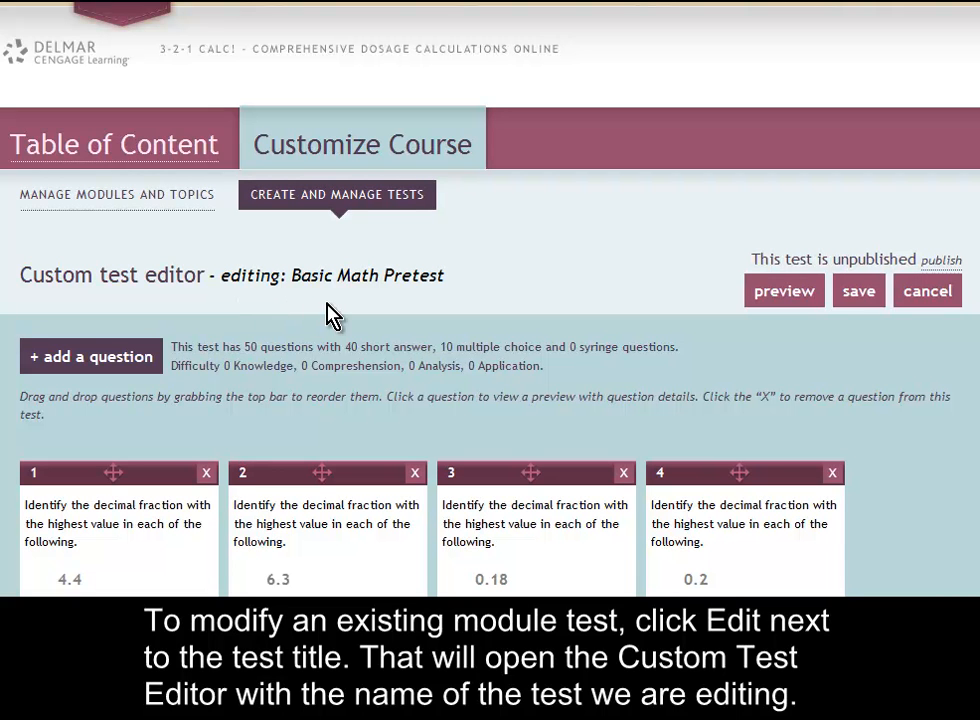
{"action": "scroll", "coordinate": [330, 316], "scroll_direction": "down", "scroll_amount": 1}
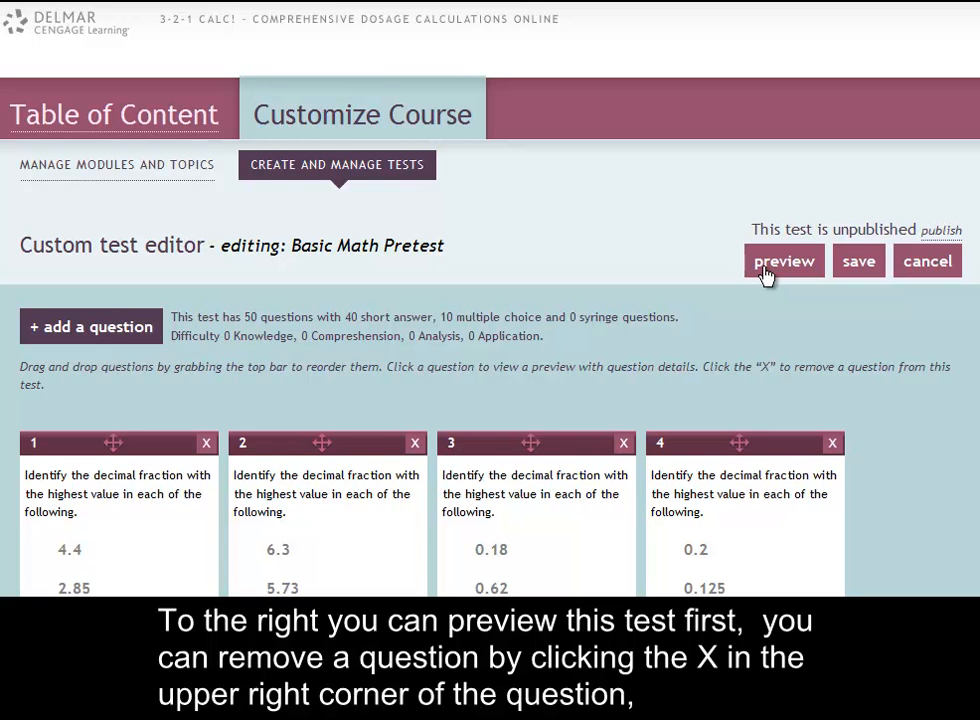
{"action": "scroll", "coordinate": [512, 296], "scroll_direction": "down", "scroll_amount": 3}
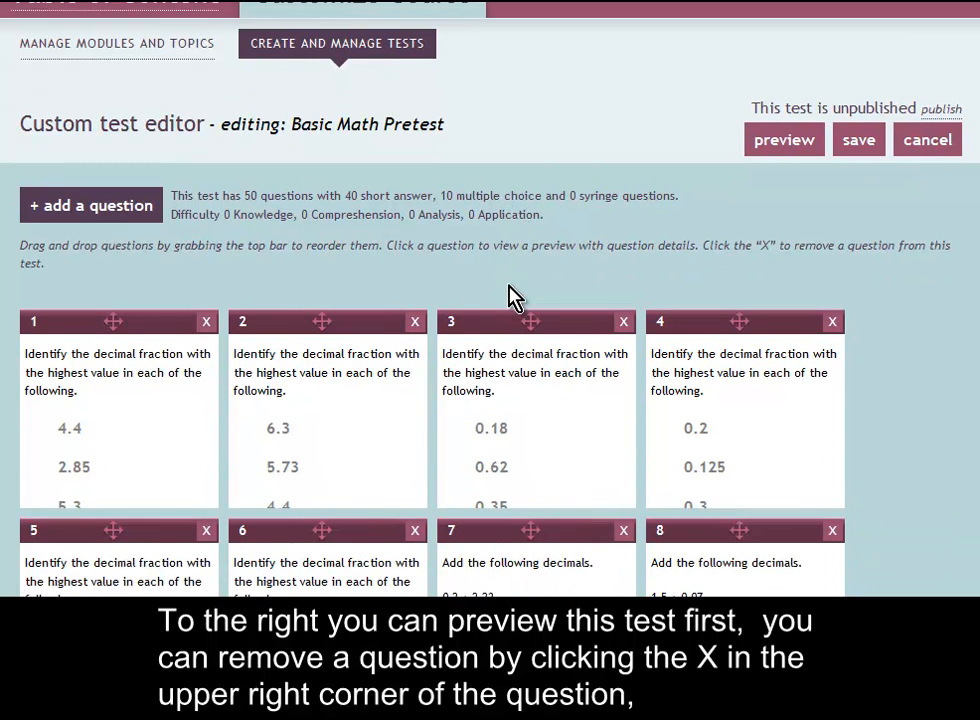
{"action": "scroll", "coordinate": [510, 297], "scroll_direction": "down", "scroll_amount": 2}
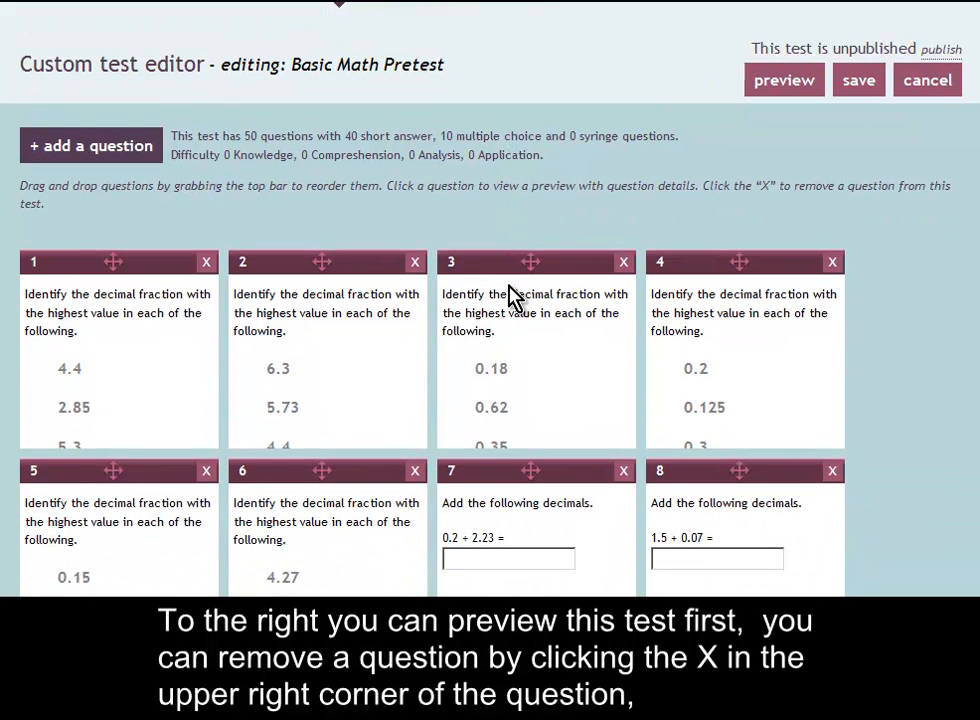
{"action": "left_click", "coordinate": [206, 263]}
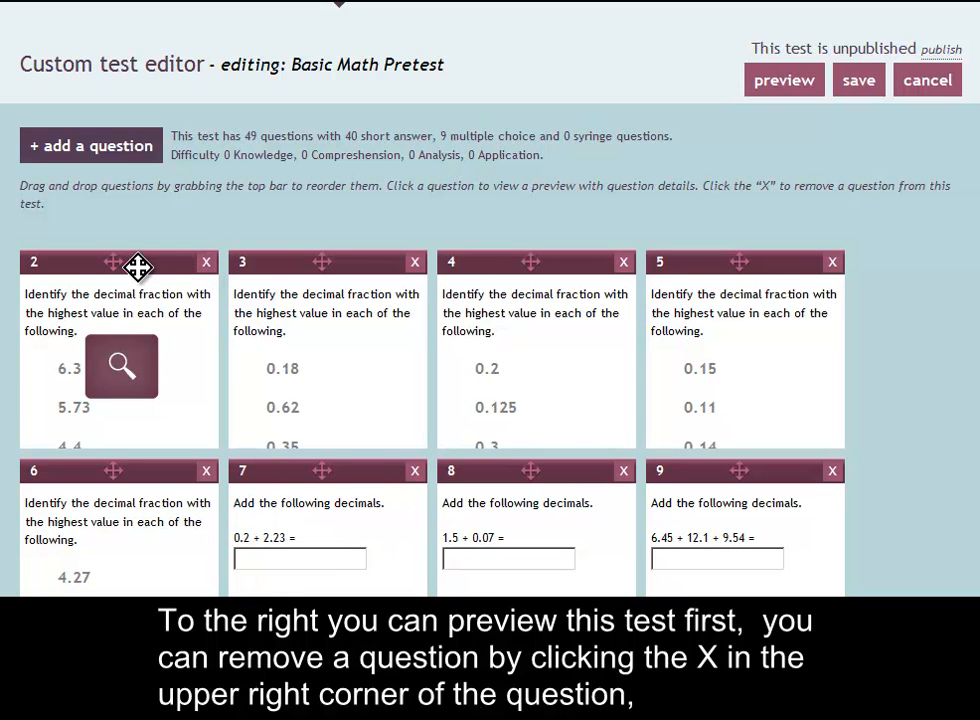
Step: Move question 2 to the third position in the test, after question 4, and preview its details
{"action": "left_click_drag", "start_coordinate": [168, 267], "coordinate": [513, 290]}
{"action": "mouse_move", "coordinate": [343, 397]}
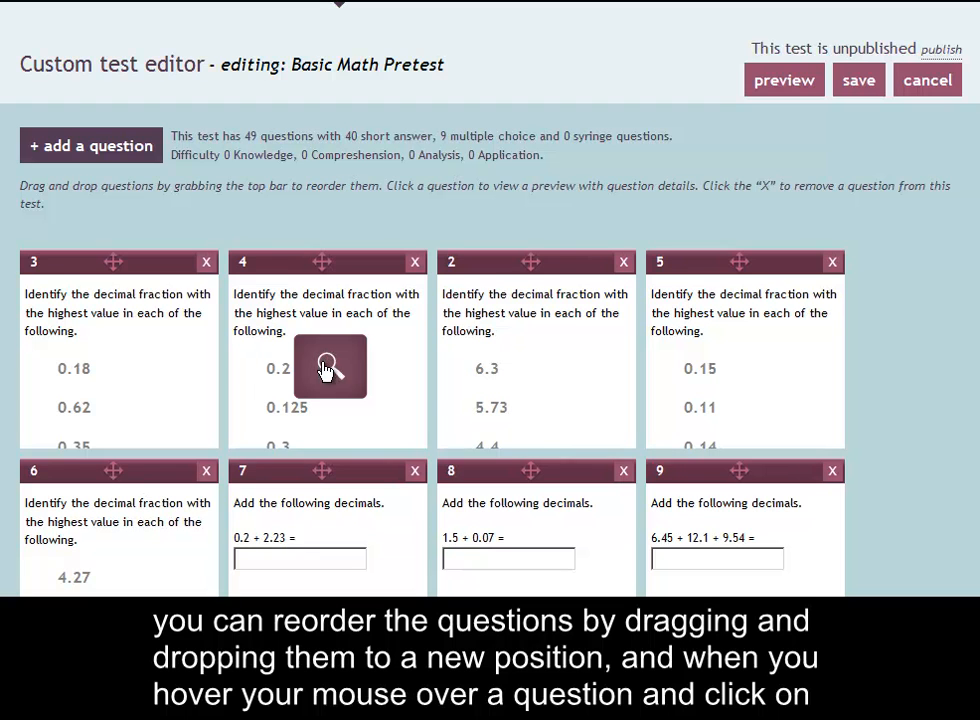
{"action": "mouse_move", "coordinate": [510, 376]}
{"action": "left_click", "coordinate": [538, 369]}
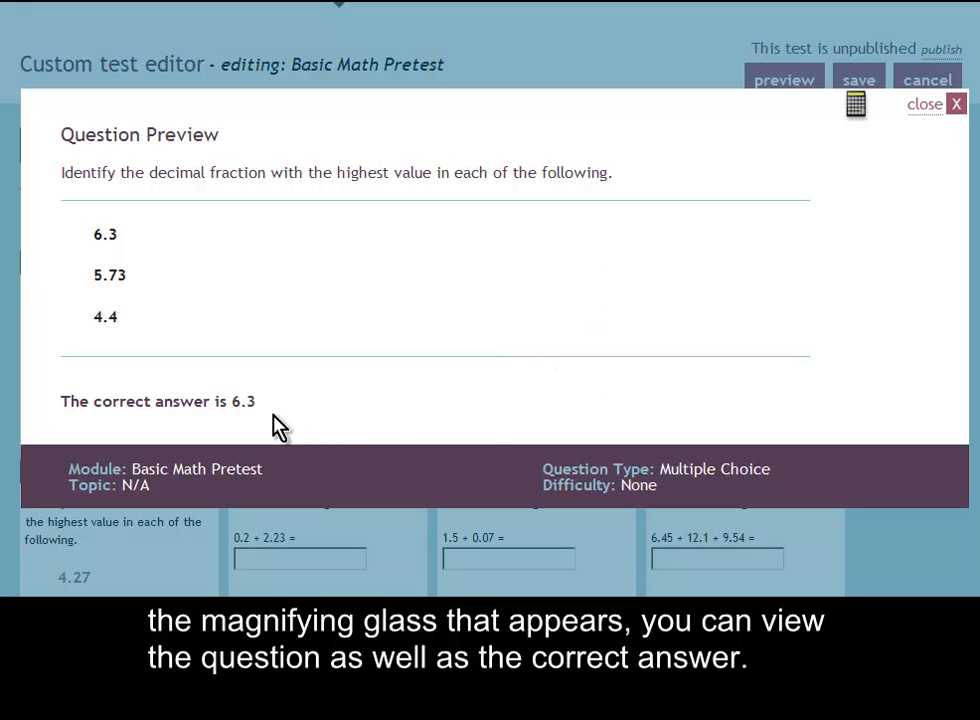
{"action": "left_click", "coordinate": [930, 104]}
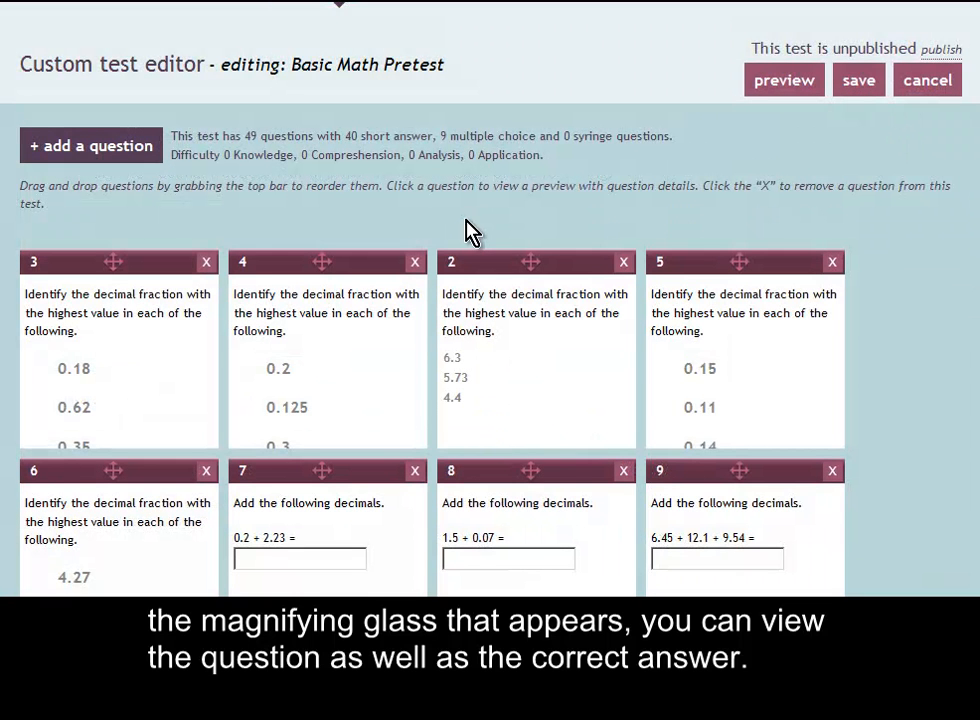
Step: Start adding a question and filter the available questions to module Basic Math Pretest, all topics, and question type Multiple Choice
{"action": "left_click", "coordinate": [85, 150]}
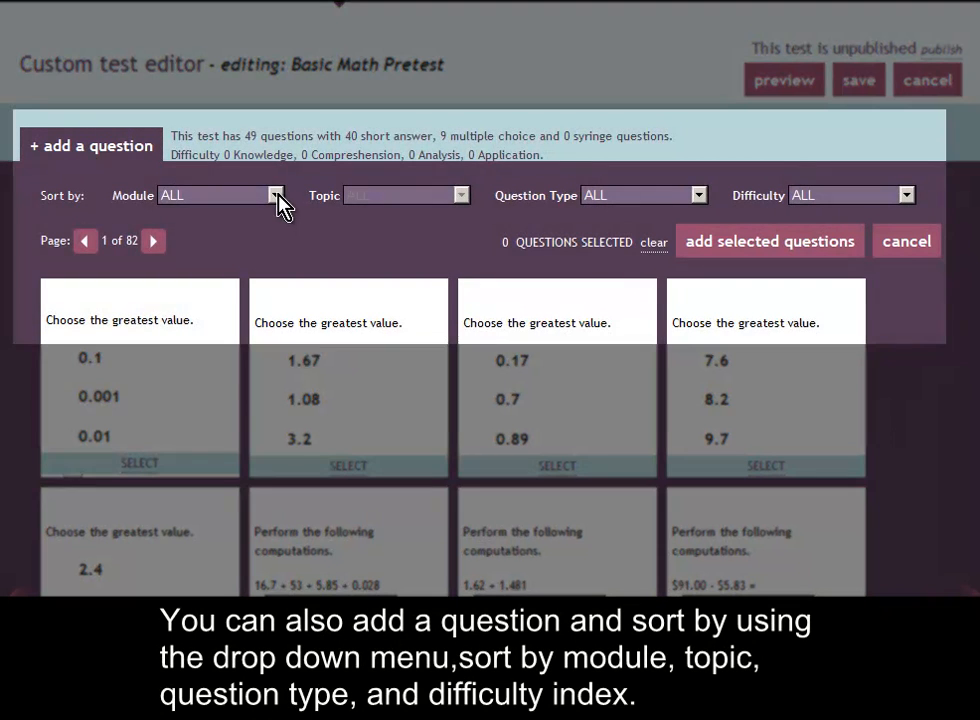
{"action": "left_click", "coordinate": [276, 195]}
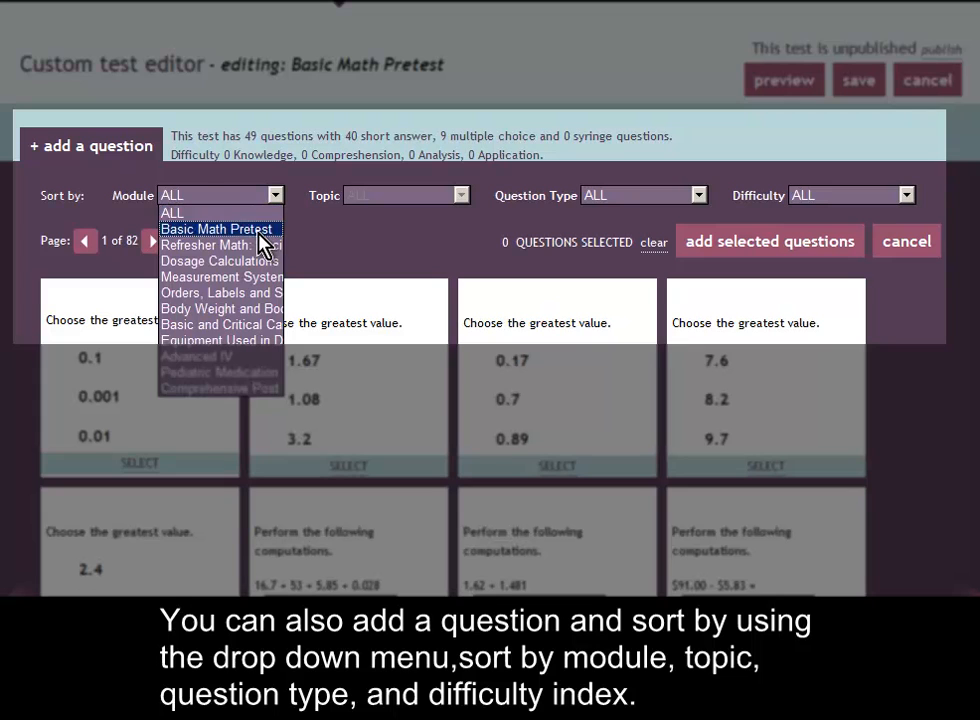
{"action": "left_click", "coordinate": [257, 230]}
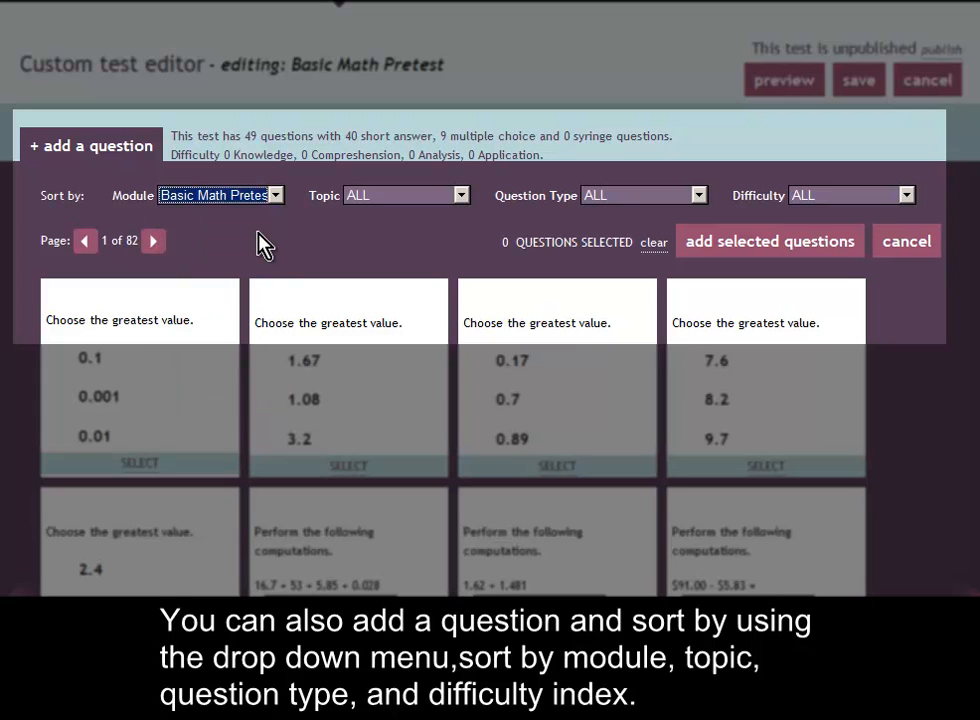
{"action": "left_click", "coordinate": [463, 196]}
{"action": "left_click", "coordinate": [458, 213]}
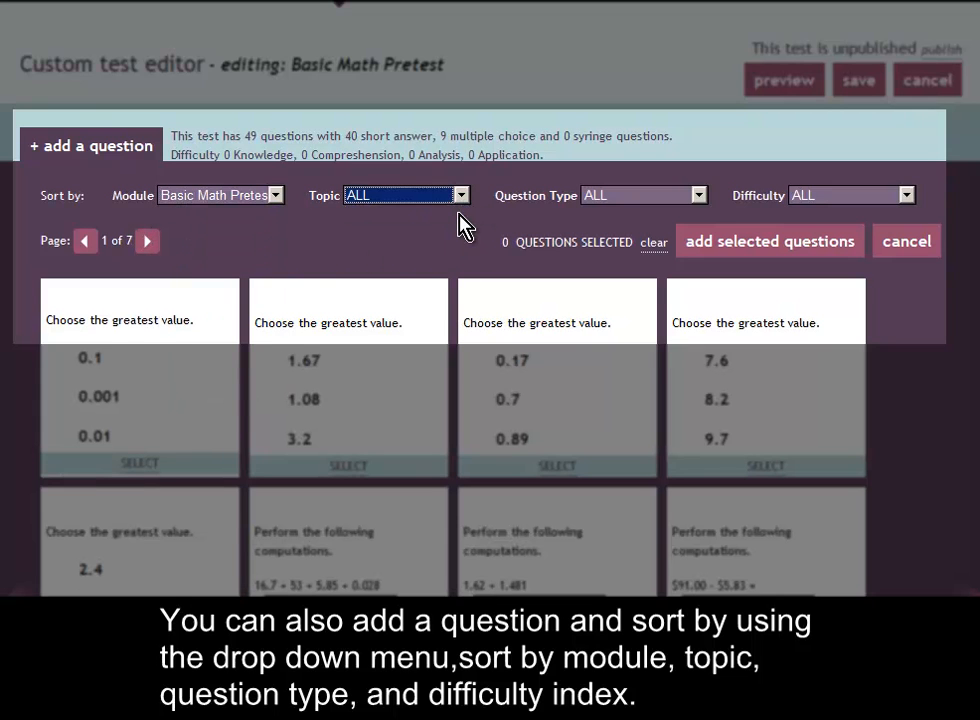
{"action": "left_click", "coordinate": [699, 196]}
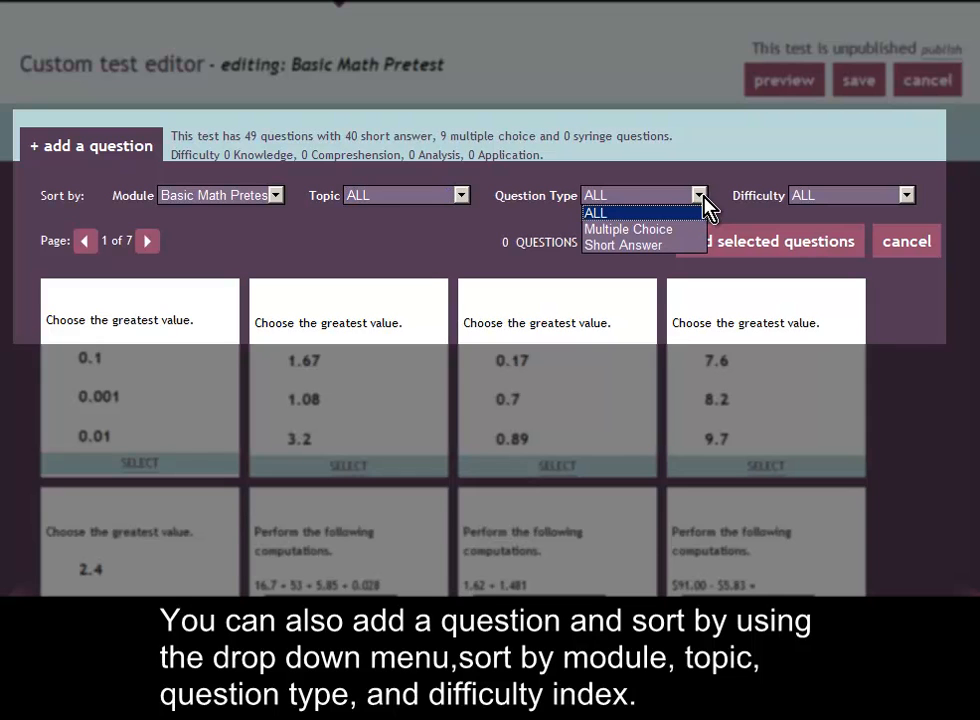
{"action": "left_click", "coordinate": [659, 234]}
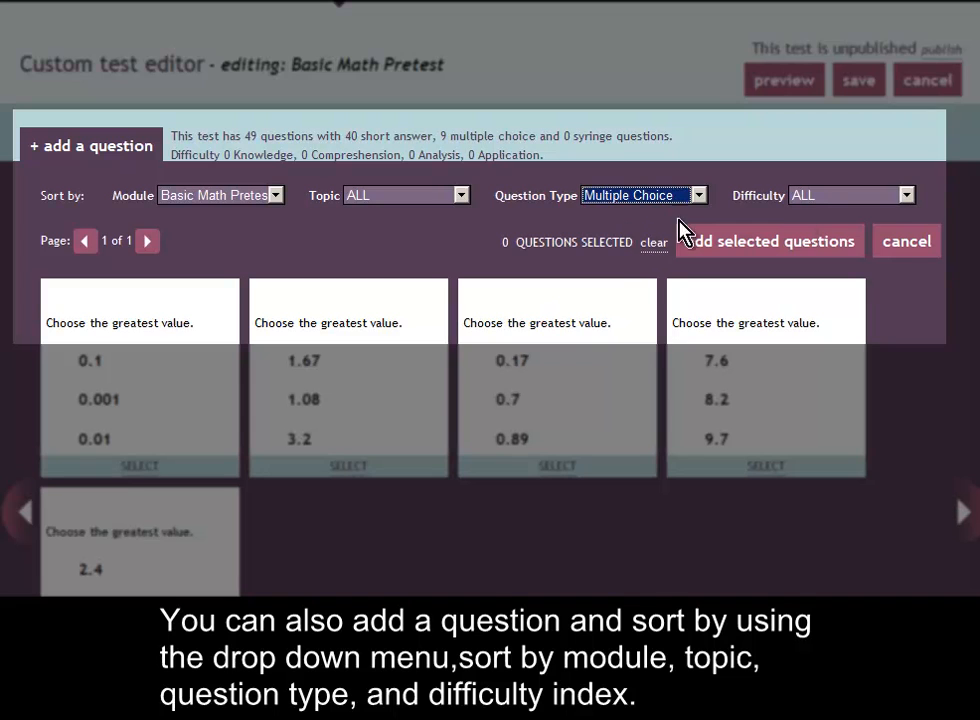
Step: Limit the available questions to Comprehension difficulty and add the first three "Choose the greatest value." questions to the Basic Math Pretest
{"action": "left_click", "coordinate": [906, 196]}
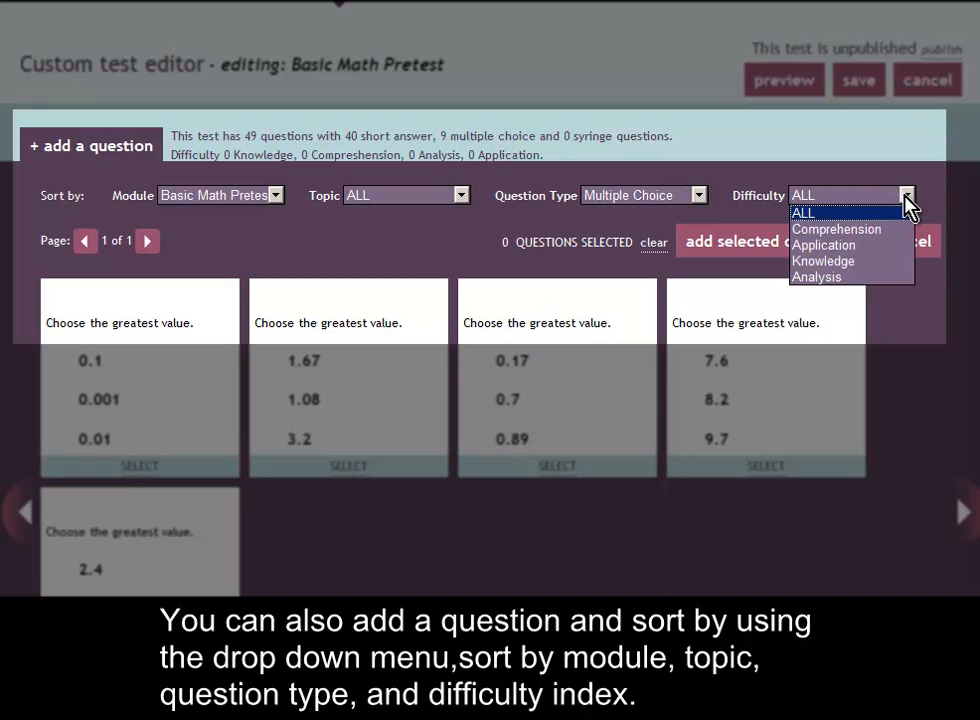
{"action": "left_click", "coordinate": [861, 230]}
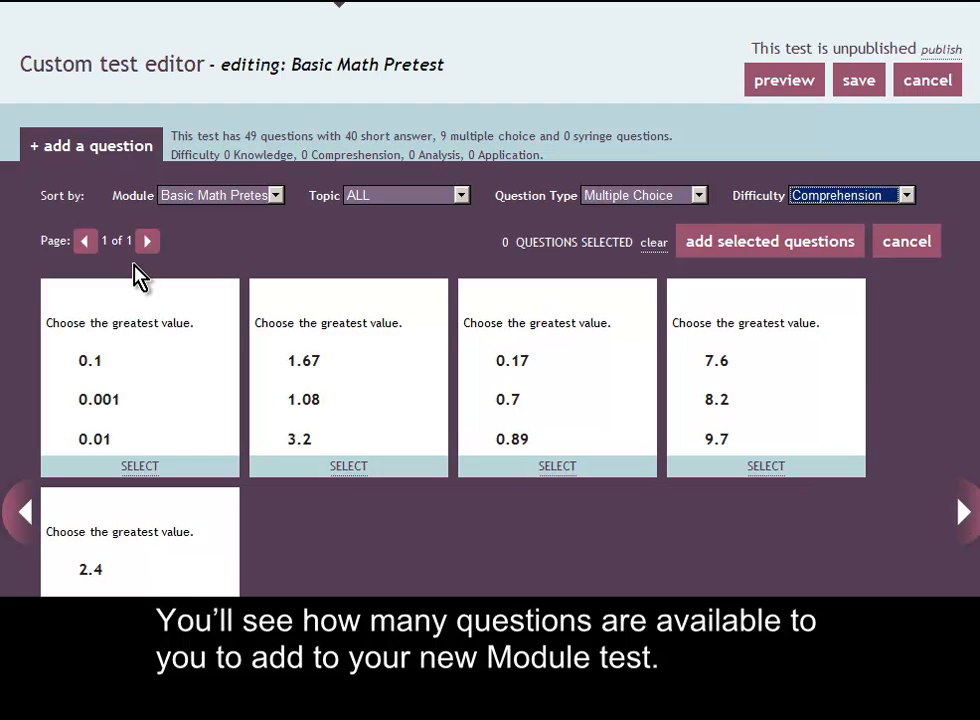
{"action": "scroll", "coordinate": [140, 277], "scroll_direction": "down", "scroll_amount": 1}
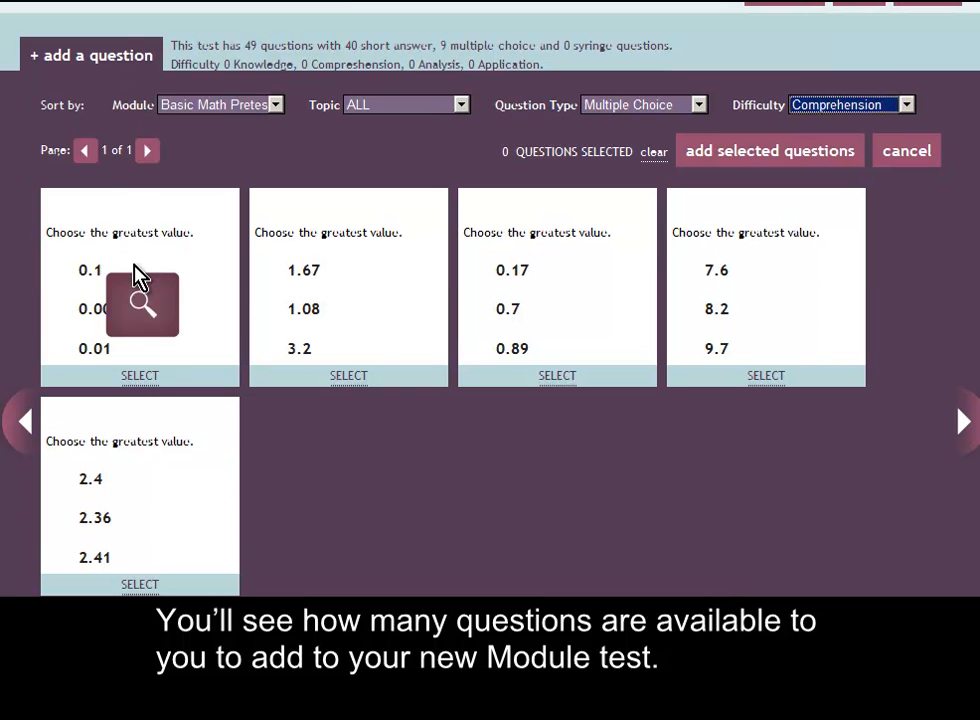
{"action": "left_click", "coordinate": [138, 384]}
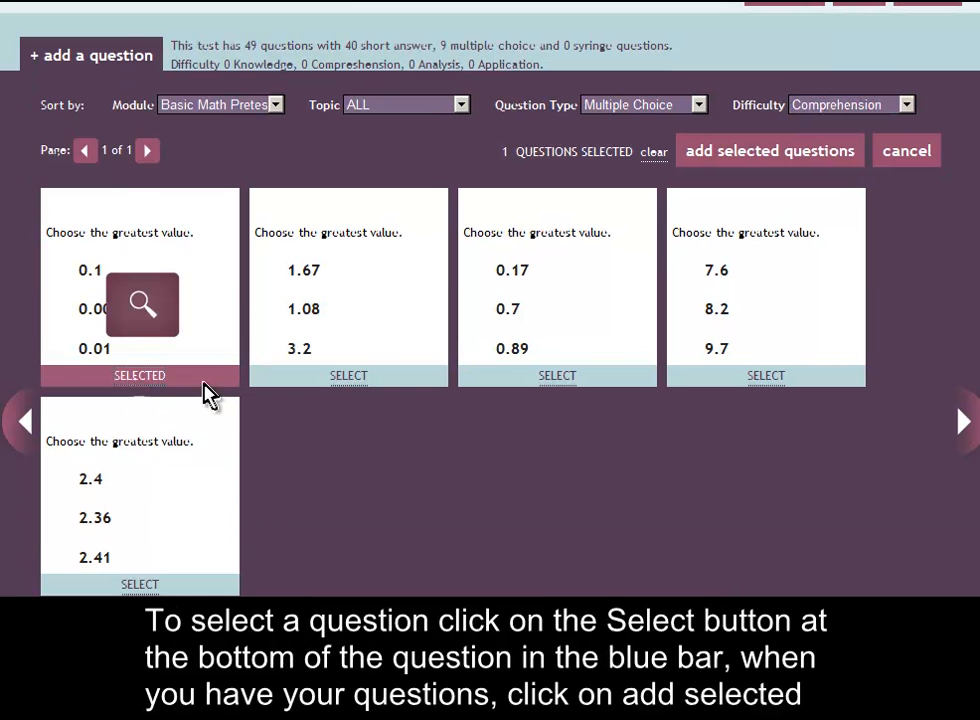
{"action": "left_click", "coordinate": [361, 378]}
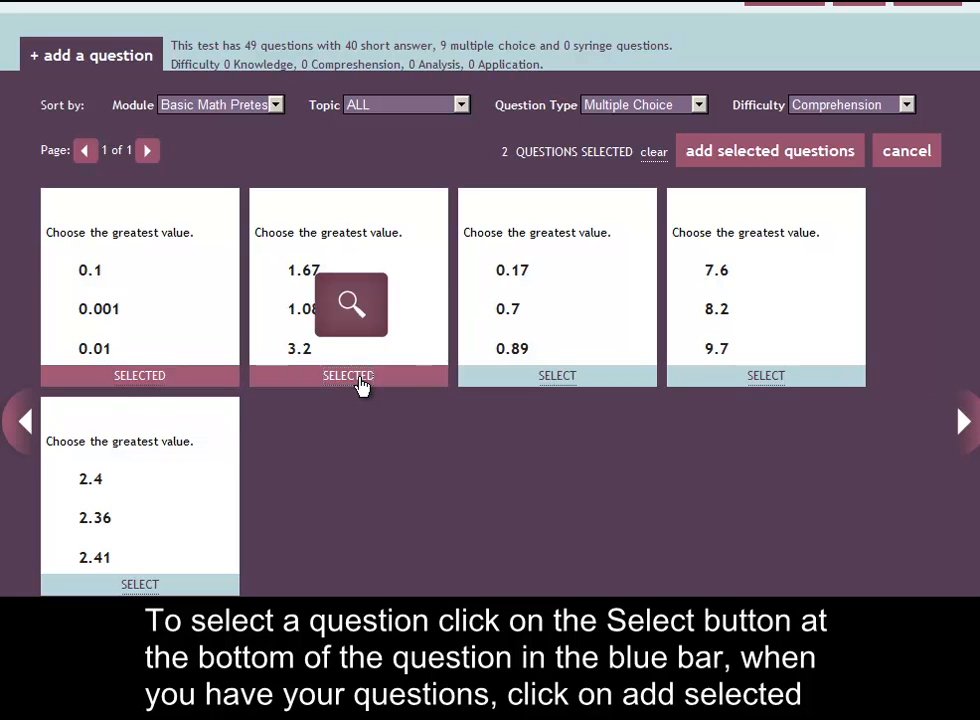
{"action": "left_click", "coordinate": [560, 380]}
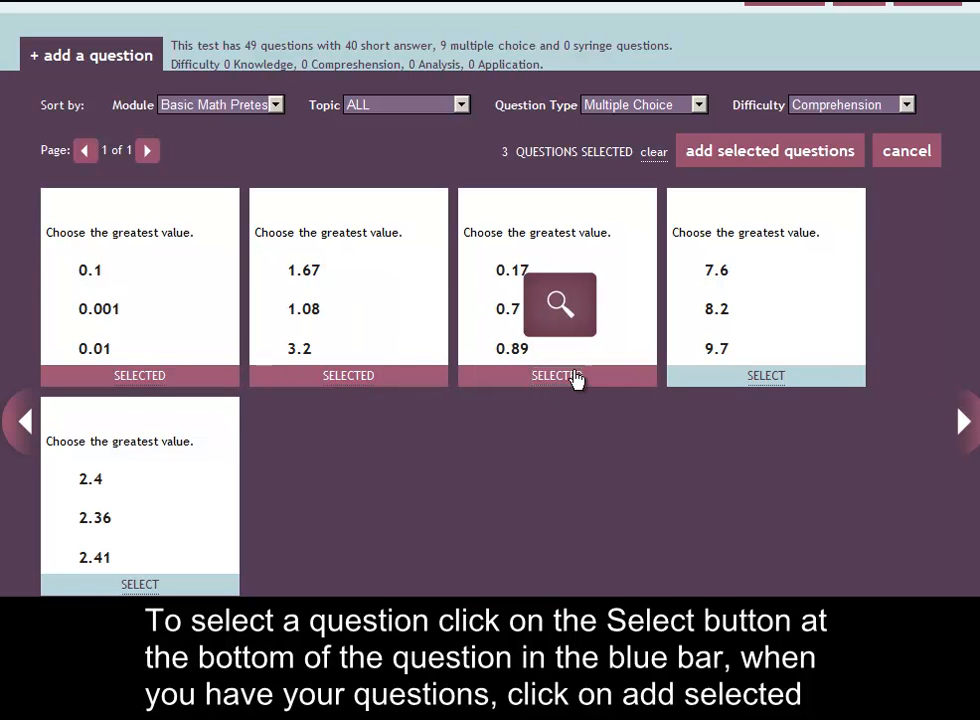
{"action": "left_click", "coordinate": [716, 160]}
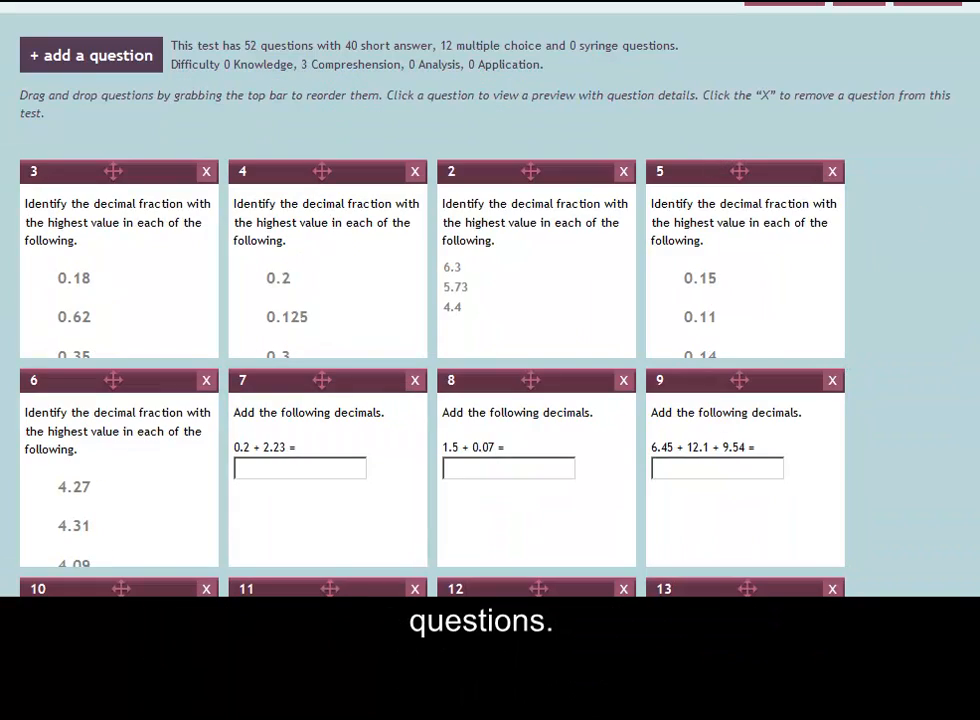
Step: Check the added questions at the test's end, save the Basic Math Pretest, and restore it to its original content
{"action": "scroll", "coordinate": [975, 153], "scroll_direction": "down", "scroll_amount": 10}
{"action": "scroll", "coordinate": [432, 300], "scroll_direction": "down", "scroll_amount": 12}
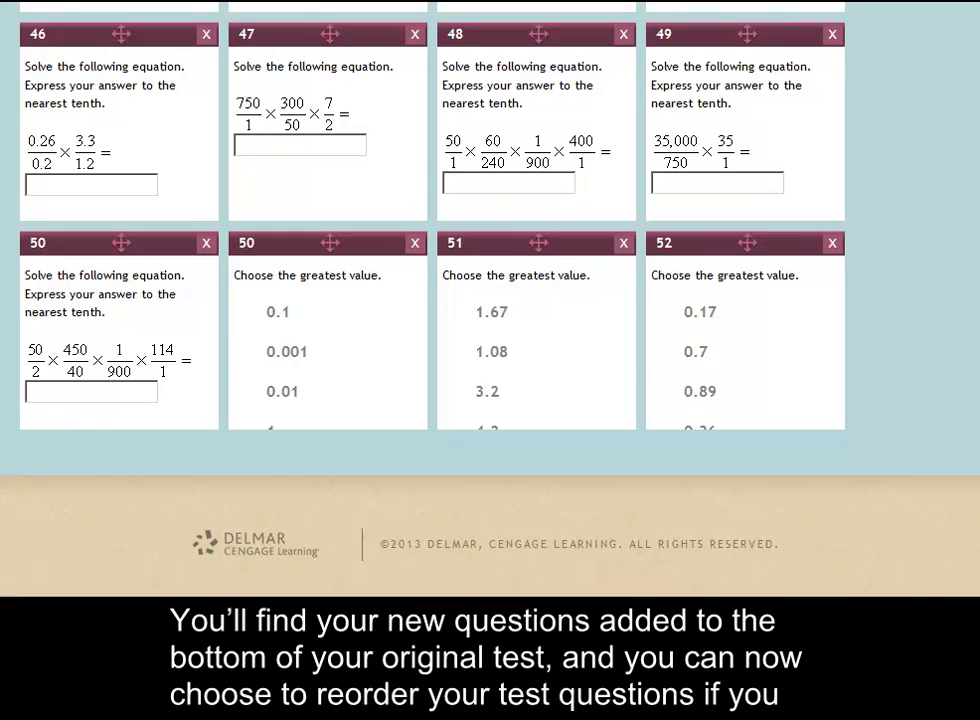
{"action": "scroll", "coordinate": [432, 300], "scroll_direction": "up", "scroll_amount": 20}
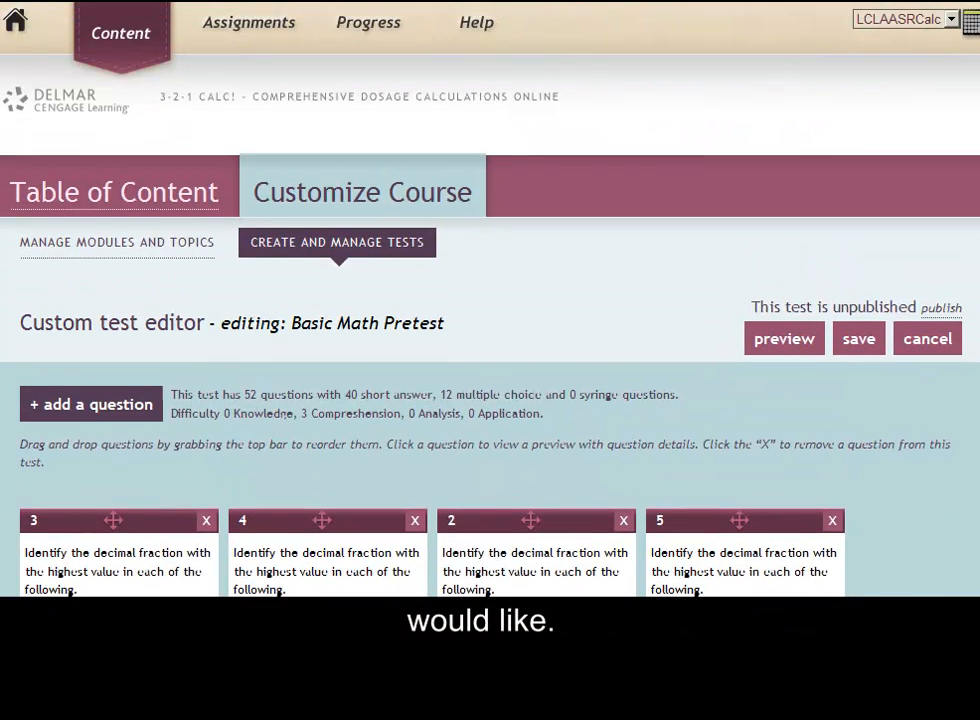
{"action": "left_click", "coordinate": [857, 343]}
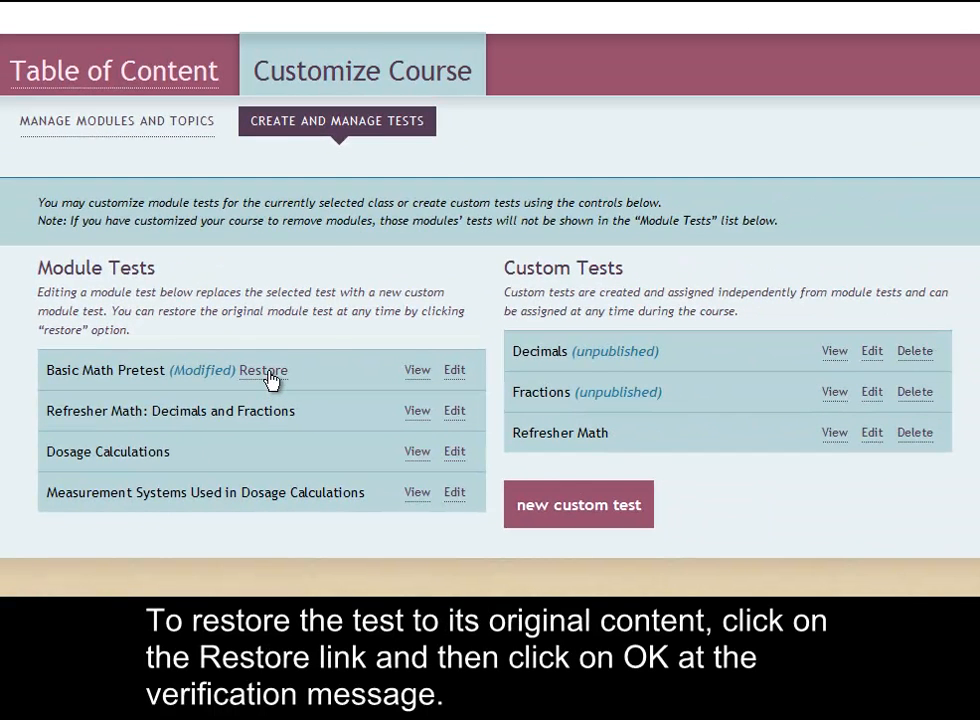
{"action": "left_click", "coordinate": [268, 375]}
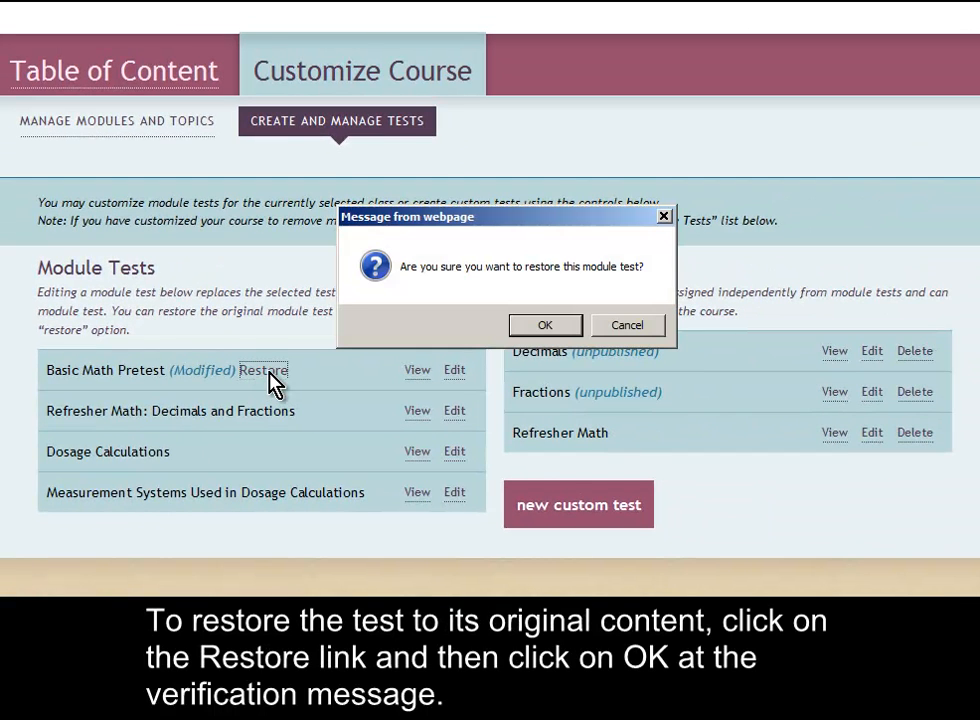
{"action": "left_click", "coordinate": [548, 326]}
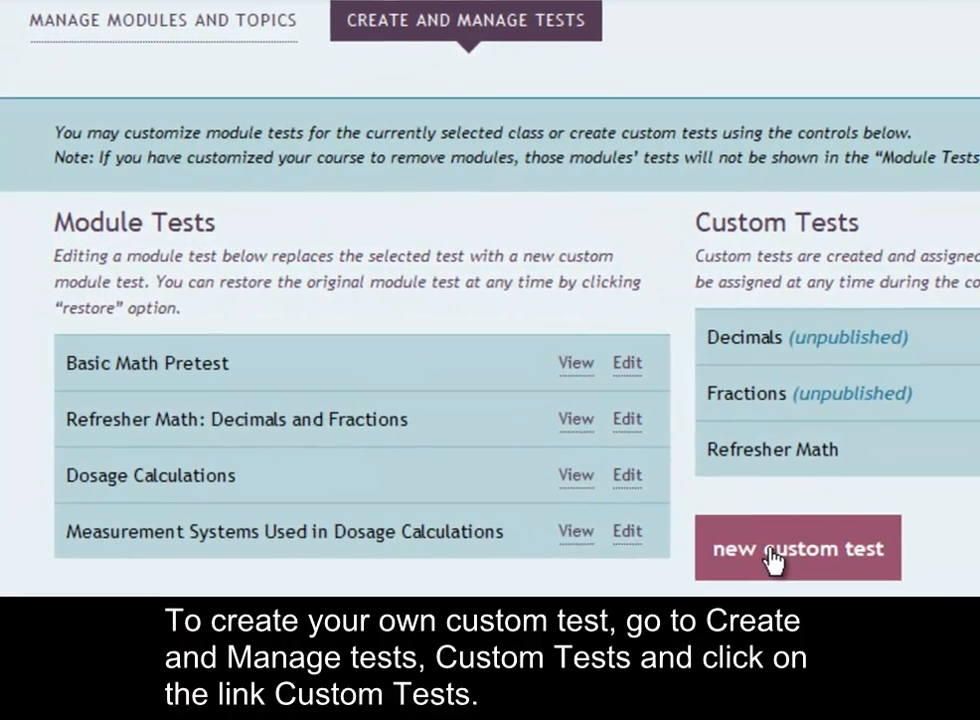
Step: Create a new custom test named "Measurement Systems Part I", starting with an empty test
{"action": "left_click", "coordinate": [822, 572]}
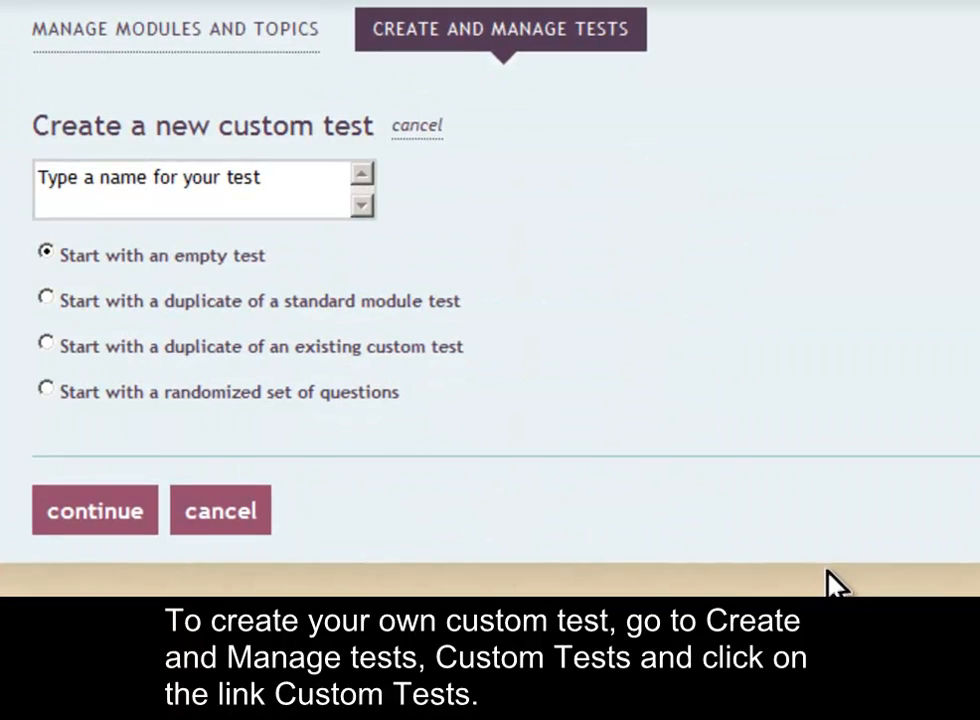
{"action": "left_click", "coordinate": [138, 173]}
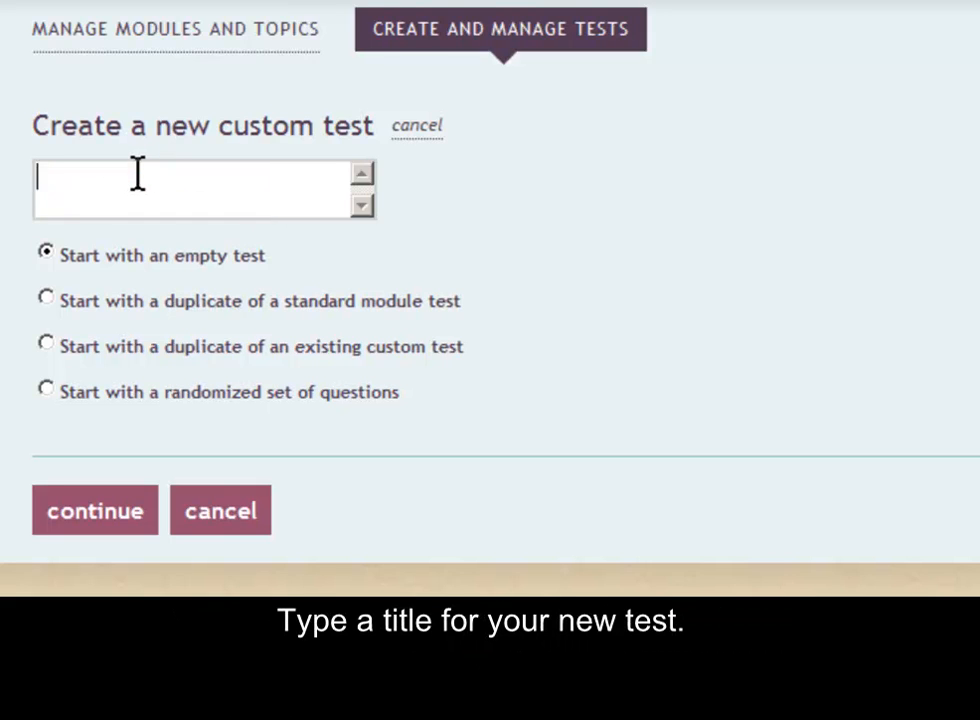
{"action": "type", "text": "Measuremen"}
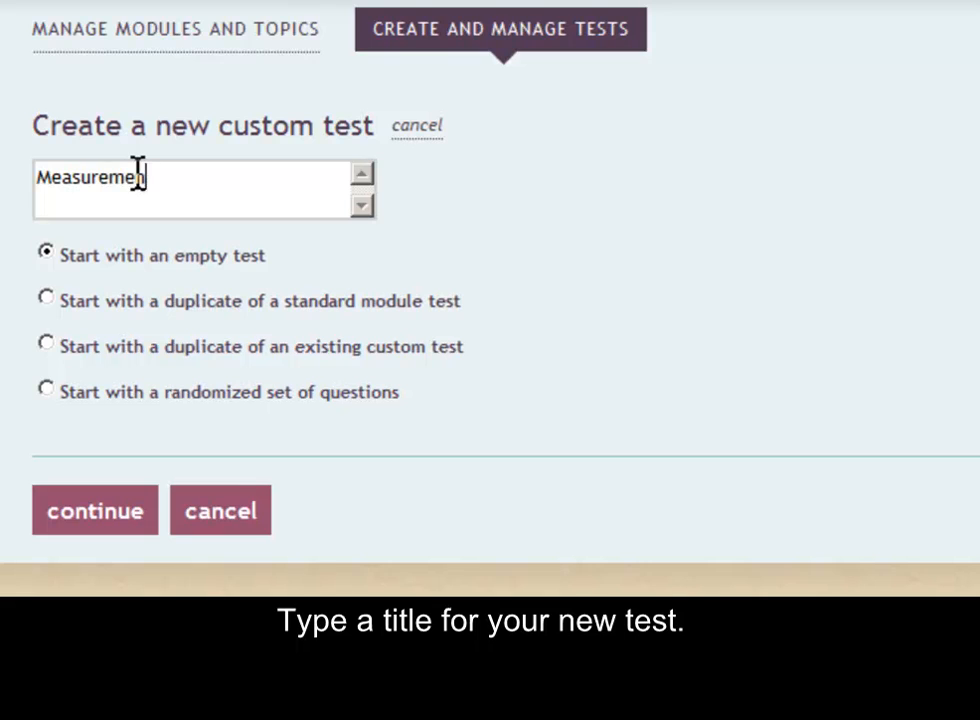
{"action": "type", "text": "t Systems"}
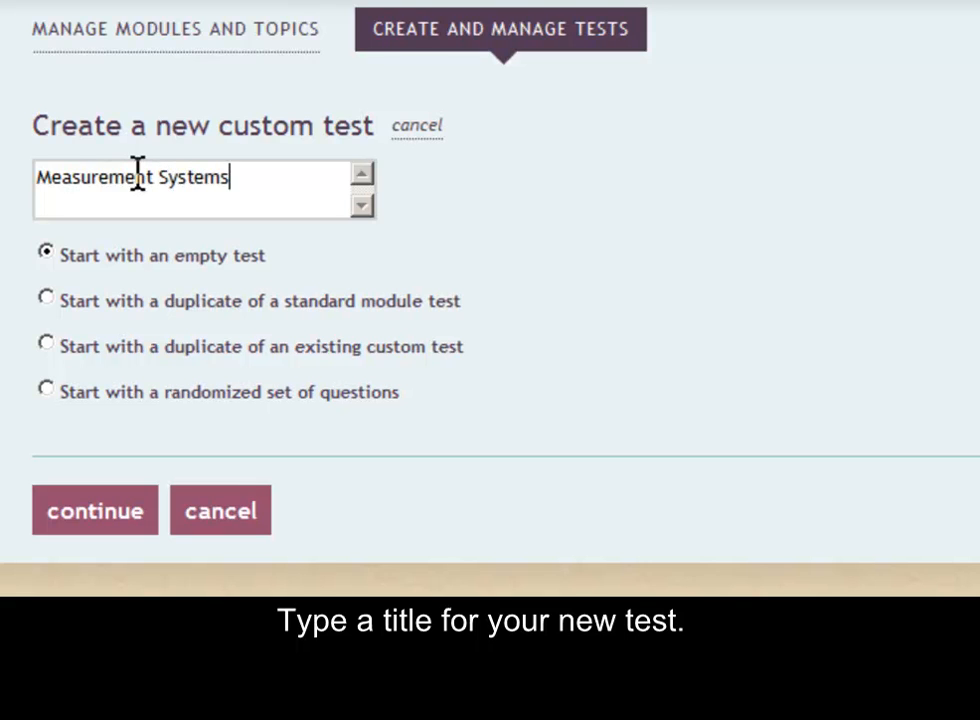
{"action": "type", "text": " Part I"}
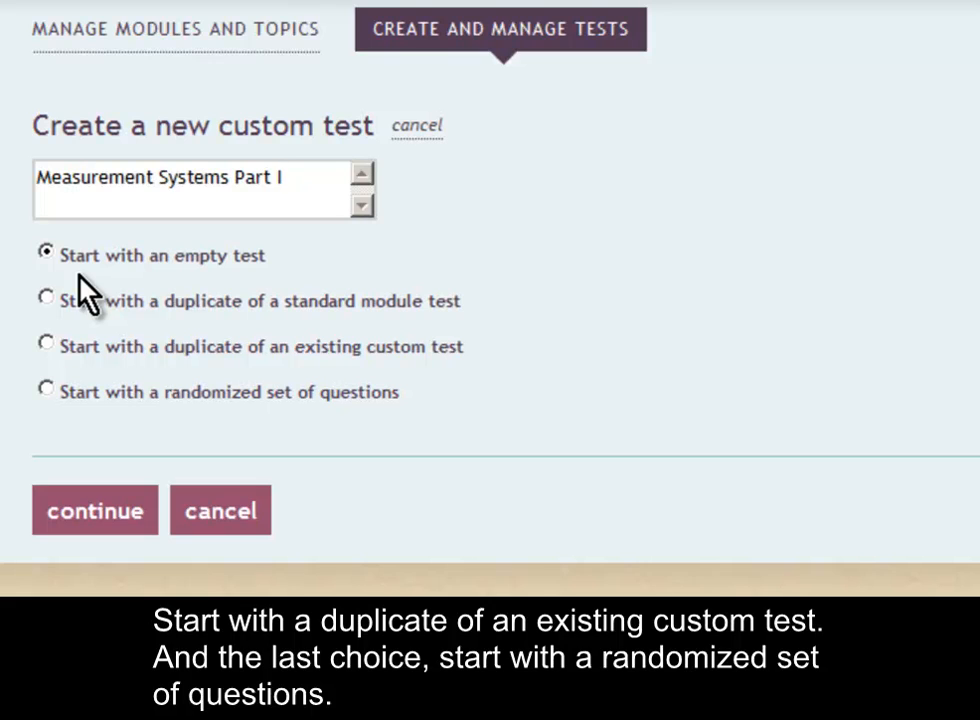
{"action": "left_click", "coordinate": [88, 515]}
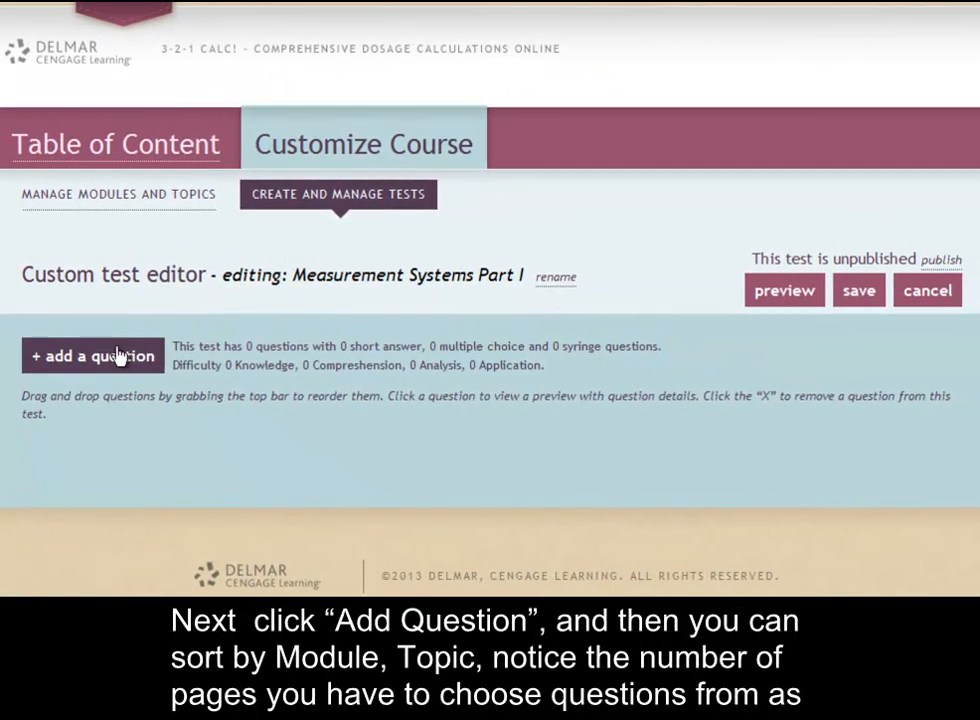
Step: Start adding a question and filter by the Measurement Systems Used in Dosage Calculations module, topic Metric Systems, type Short Answer, and difficulty Knowledge
{"action": "left_click", "coordinate": [90, 360]}
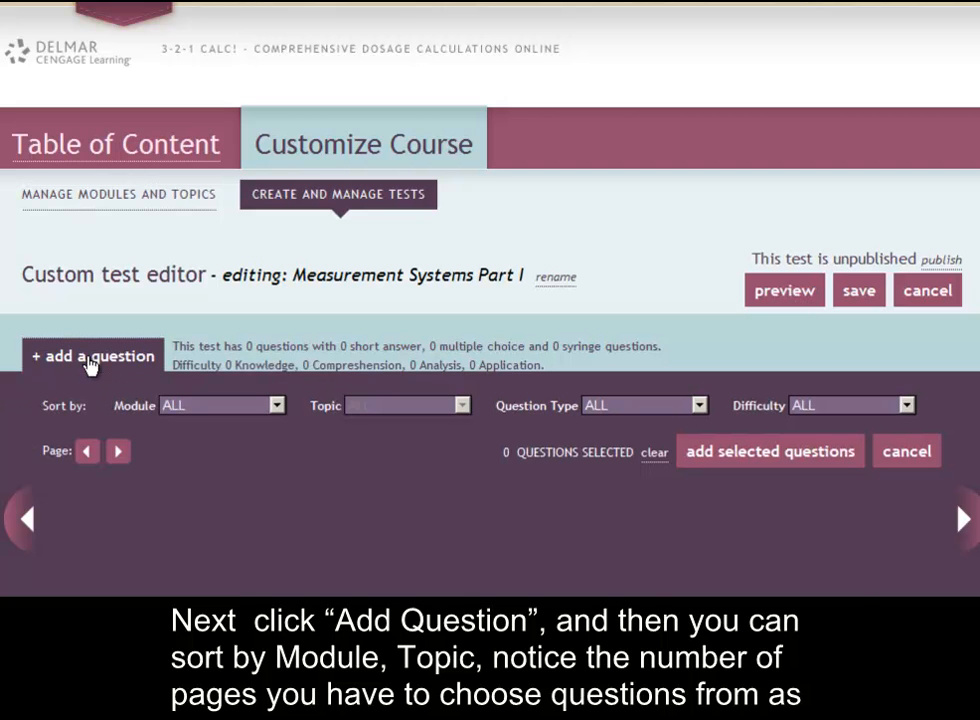
{"action": "scroll", "coordinate": [289, 420], "scroll_direction": "down", "scroll_amount": 2}
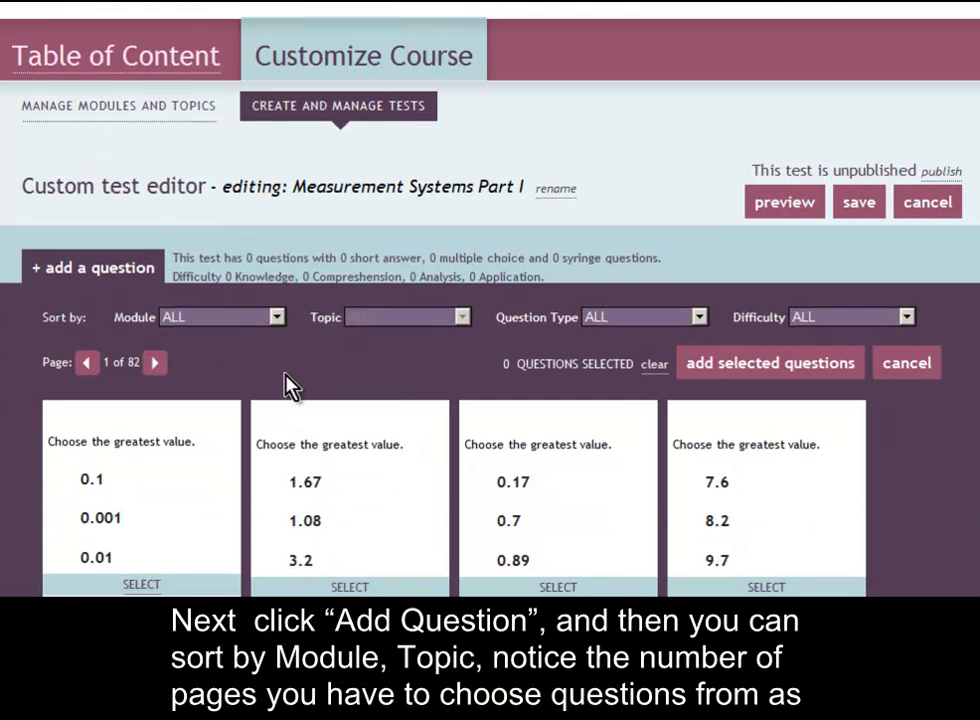
{"action": "left_click", "coordinate": [280, 317]}
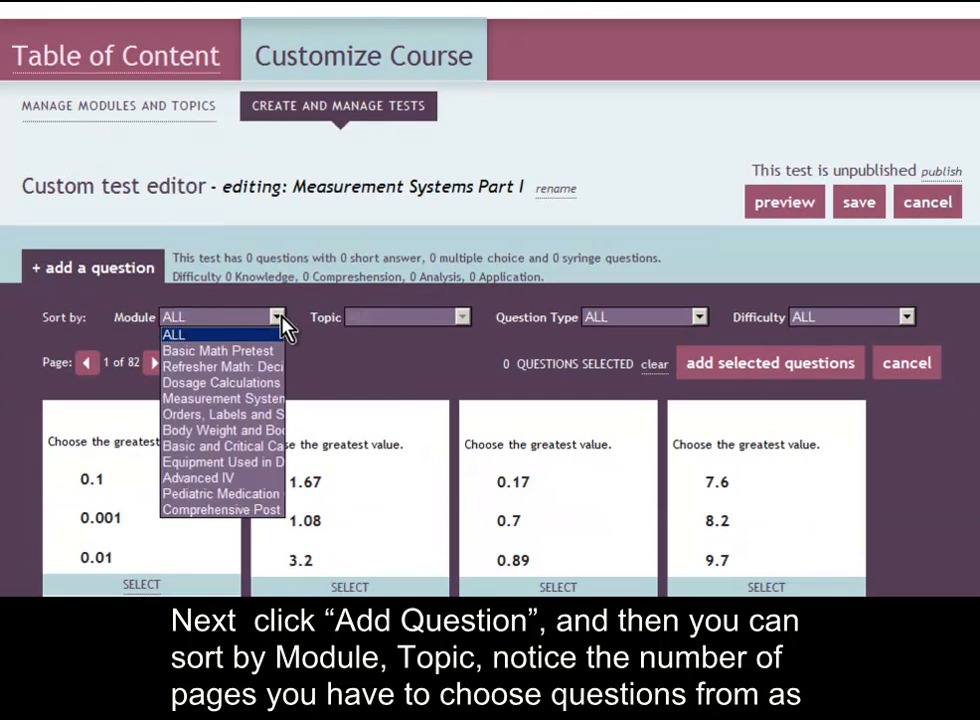
{"action": "left_click", "coordinate": [230, 398]}
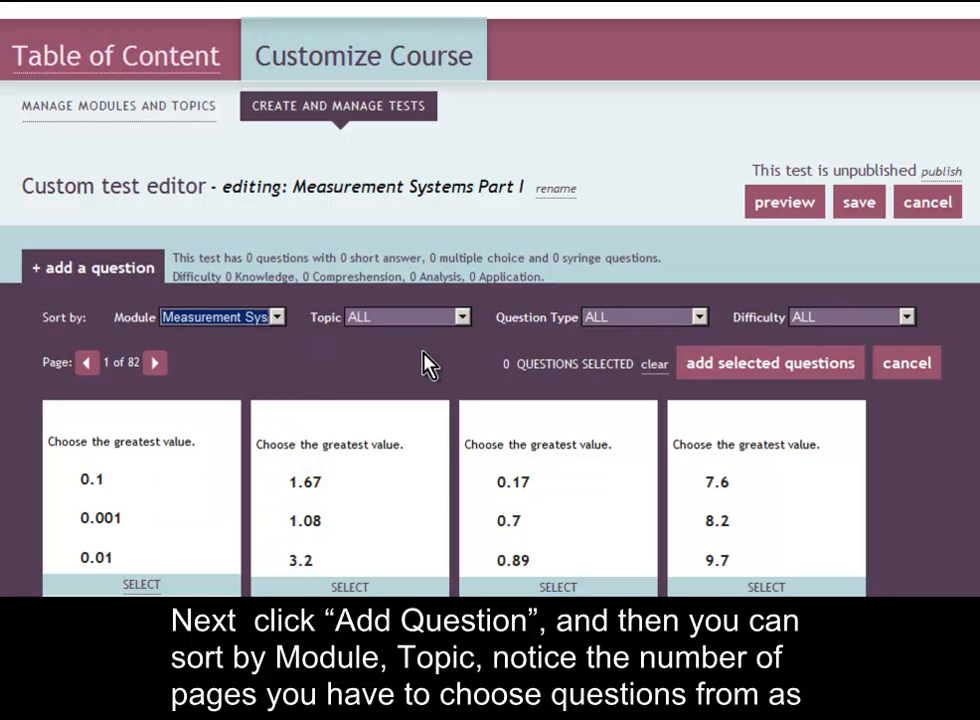
{"action": "left_click", "coordinate": [462, 317]}
{"action": "left_click", "coordinate": [431, 351]}
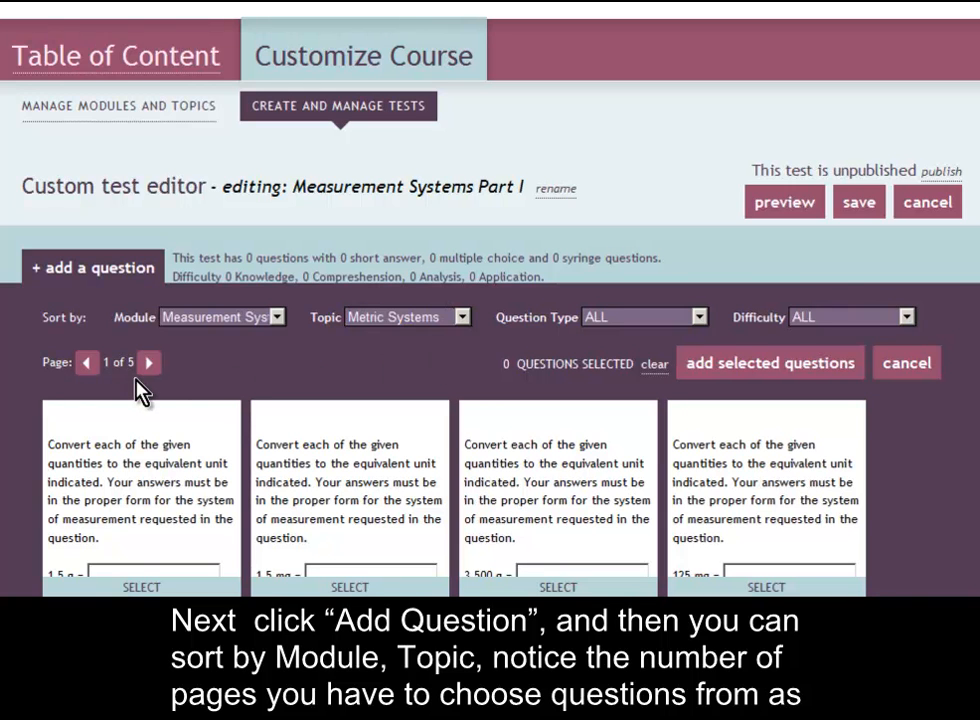
{"action": "left_click", "coordinate": [700, 316]}
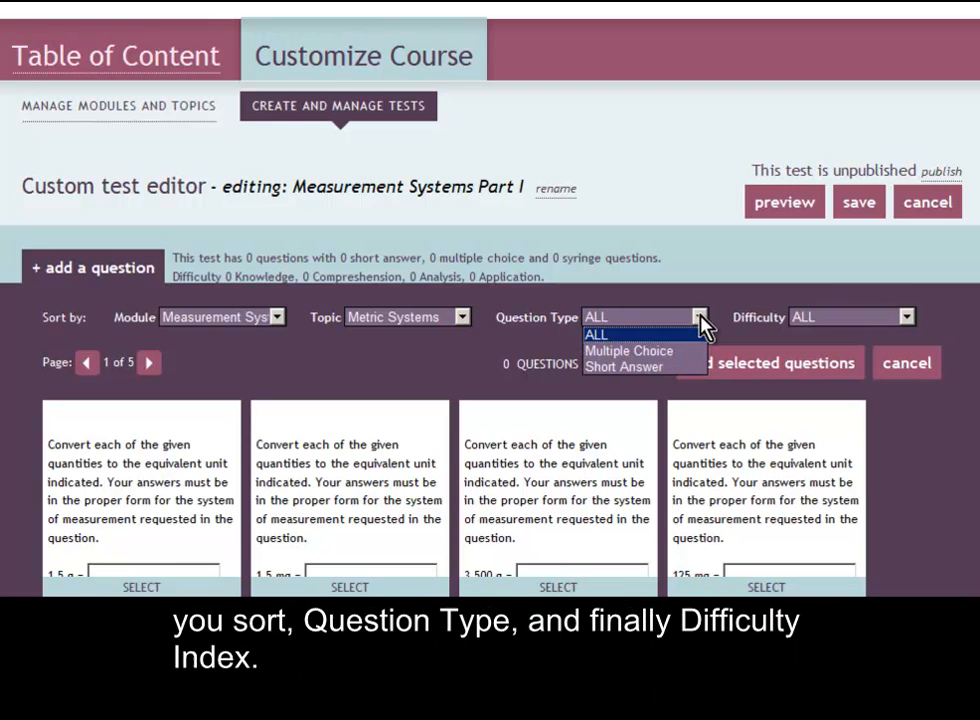
{"action": "left_click", "coordinate": [648, 368]}
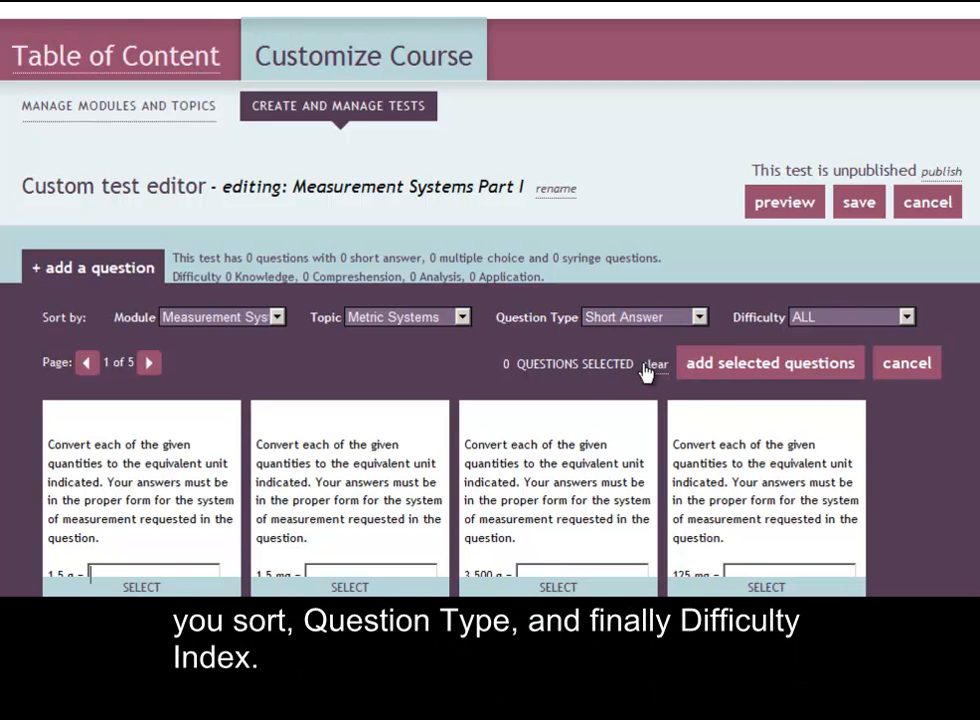
{"action": "left_click", "coordinate": [907, 317]}
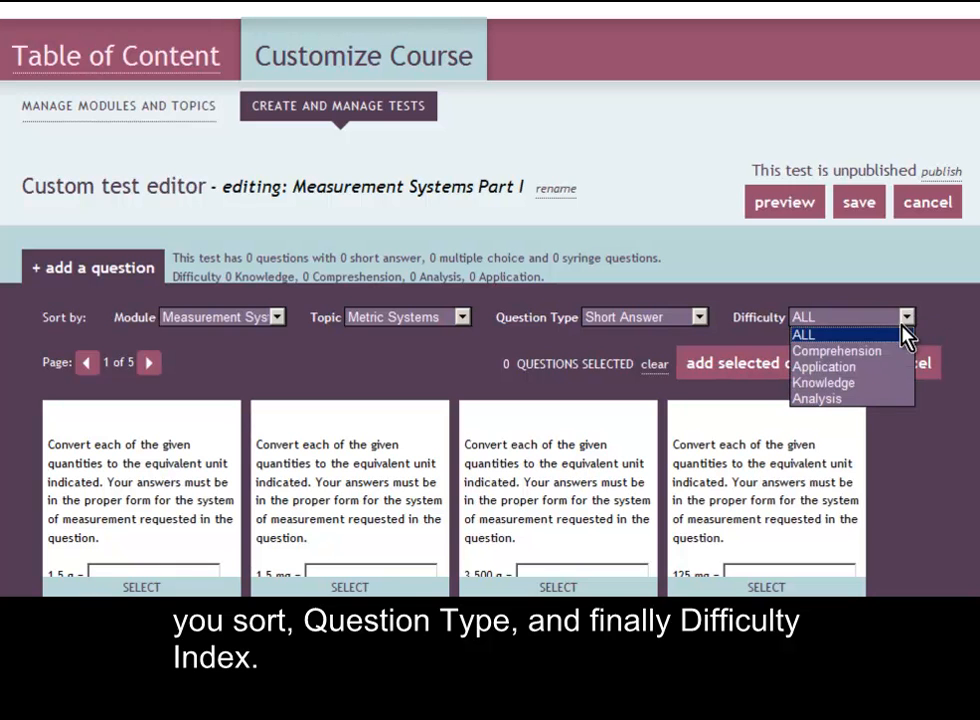
{"action": "left_click", "coordinate": [838, 383]}
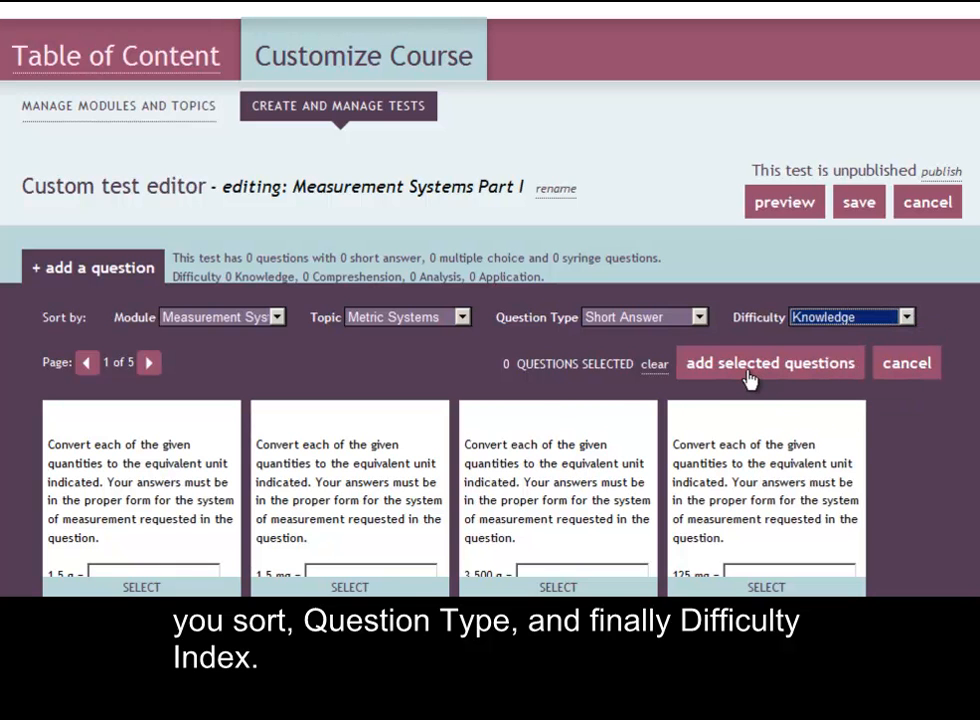
Step: Select the four first-row conversion questions: 1.5 g, 1.5 mg, 3,500 g and 125 mg
{"action": "scroll", "coordinate": [144, 440], "scroll_direction": "down", "scroll_amount": 3}
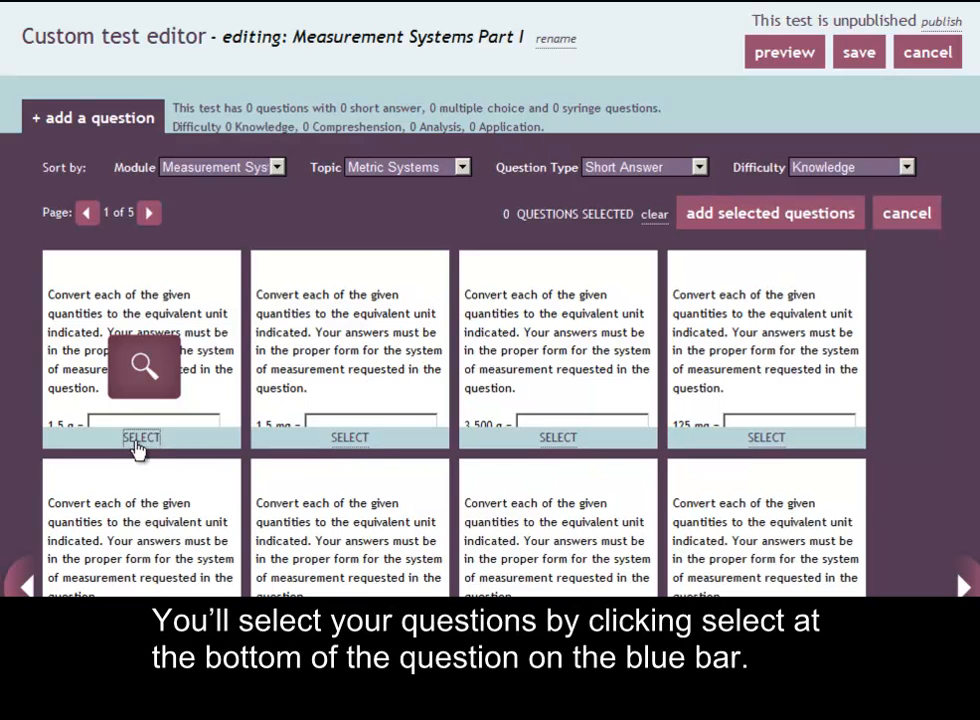
{"action": "left_click", "coordinate": [139, 440]}
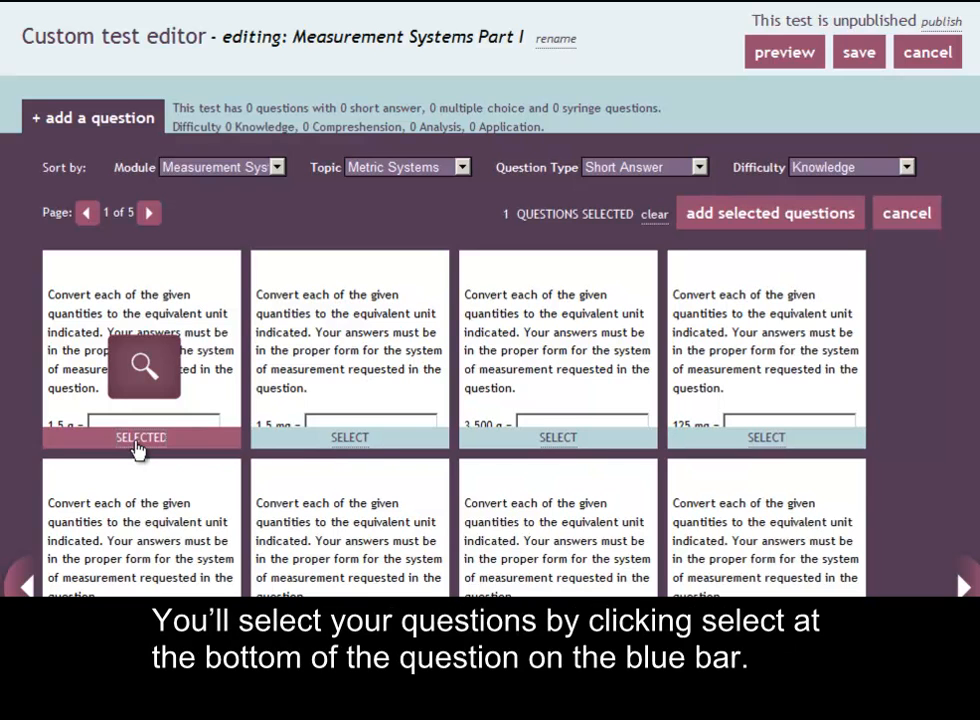
{"action": "left_click", "coordinate": [350, 440]}
{"action": "left_click", "coordinate": [568, 441]}
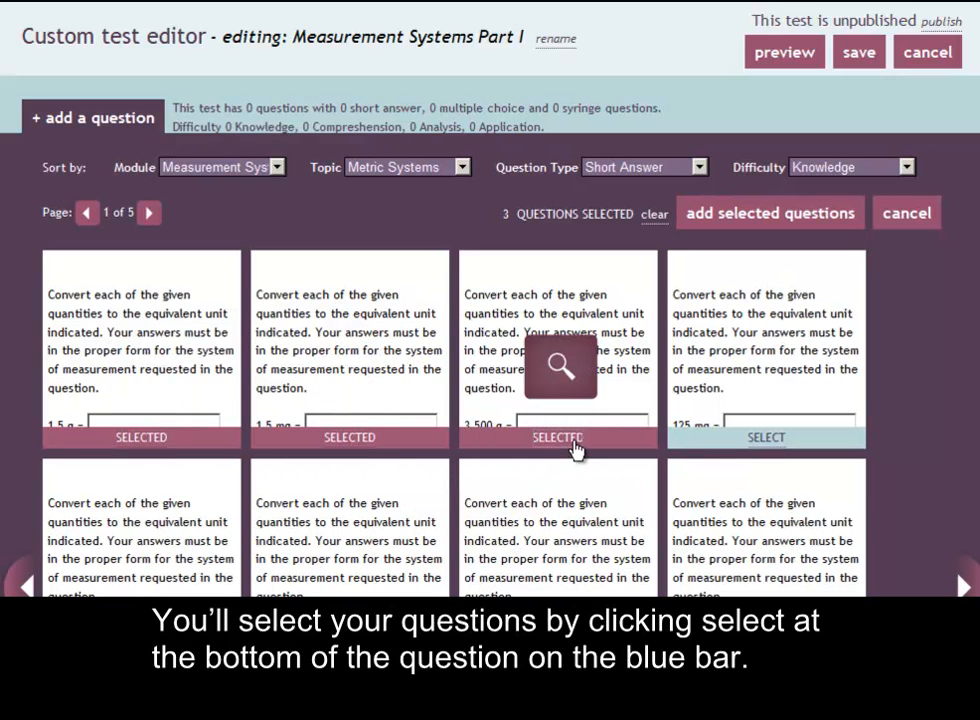
{"action": "left_click", "coordinate": [772, 441]}
Step: Select the 250 mcg and 0.4 g conversion questions, and preview the 0.4 g question's answer and solution
{"action": "scroll", "coordinate": [745, 495], "scroll_direction": "down", "scroll_amount": 2}
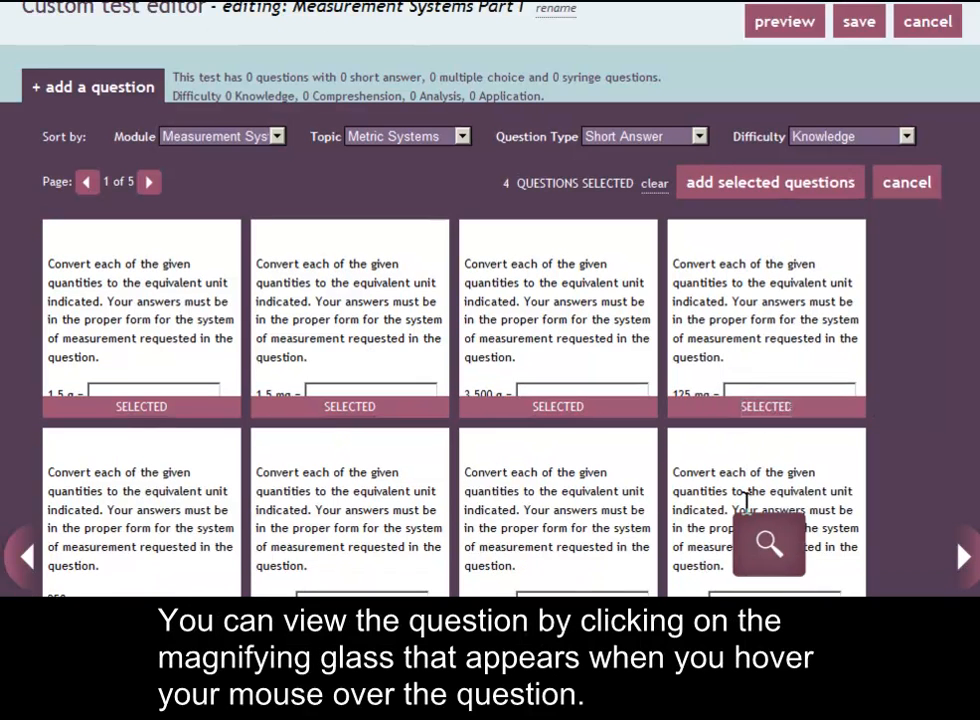
{"action": "mouse_move", "coordinate": [140, 516]}
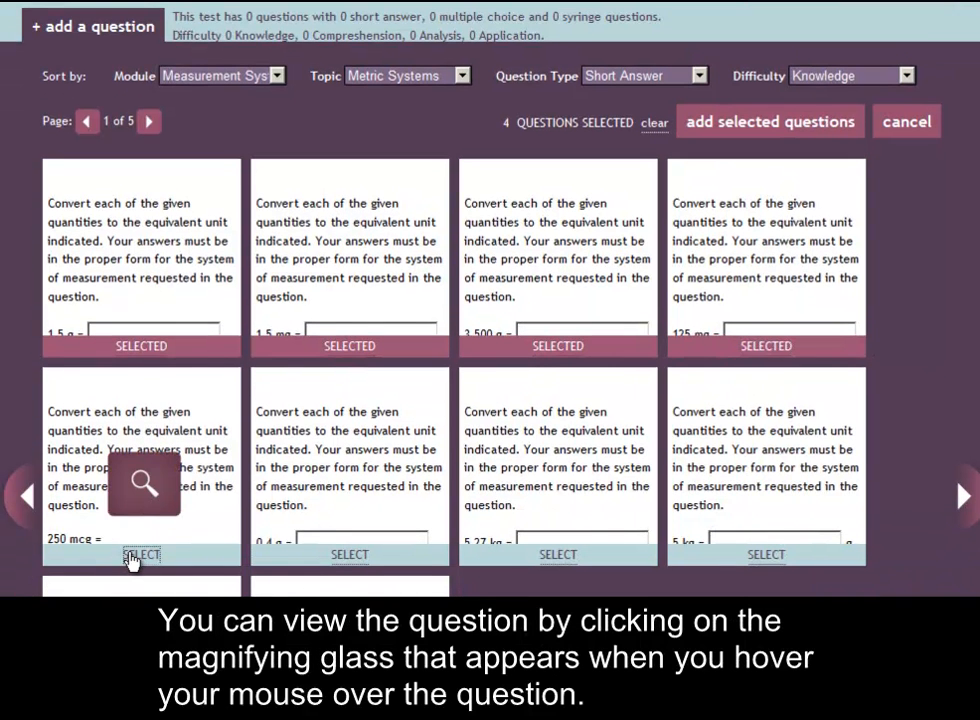
{"action": "left_click", "coordinate": [131, 556]}
{"action": "left_click", "coordinate": [355, 556]}
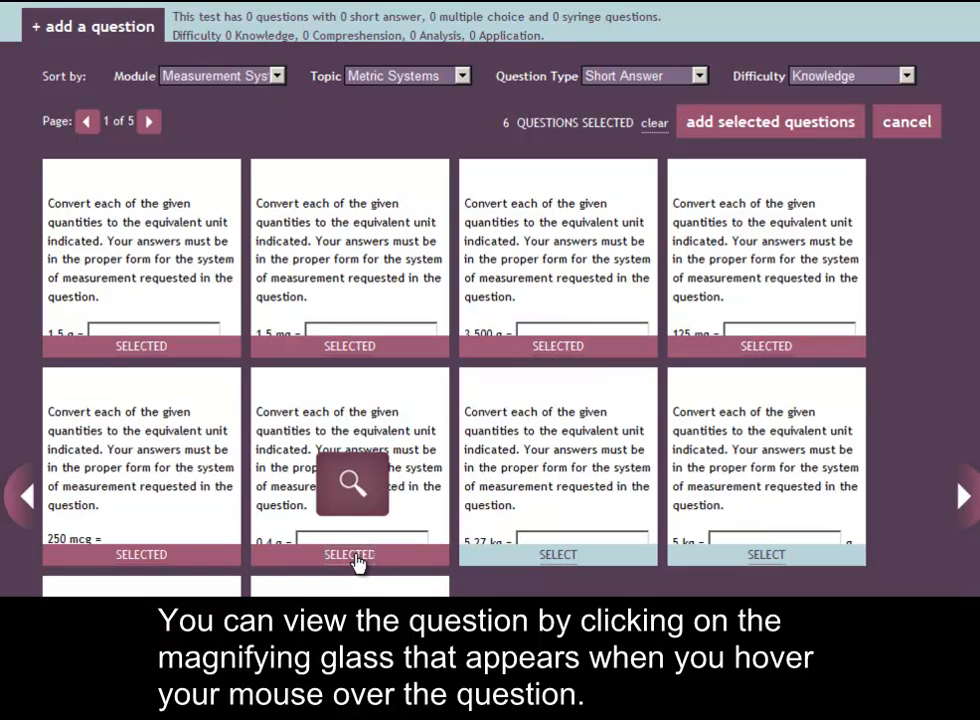
{"action": "left_click", "coordinate": [350, 487]}
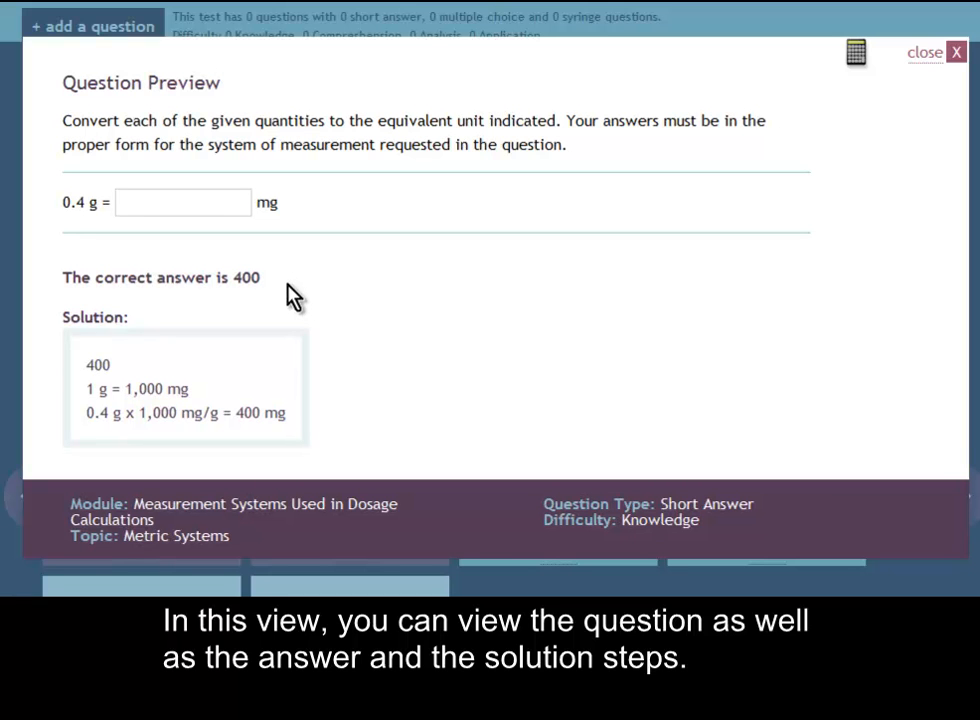
{"action": "left_click", "coordinate": [934, 56]}
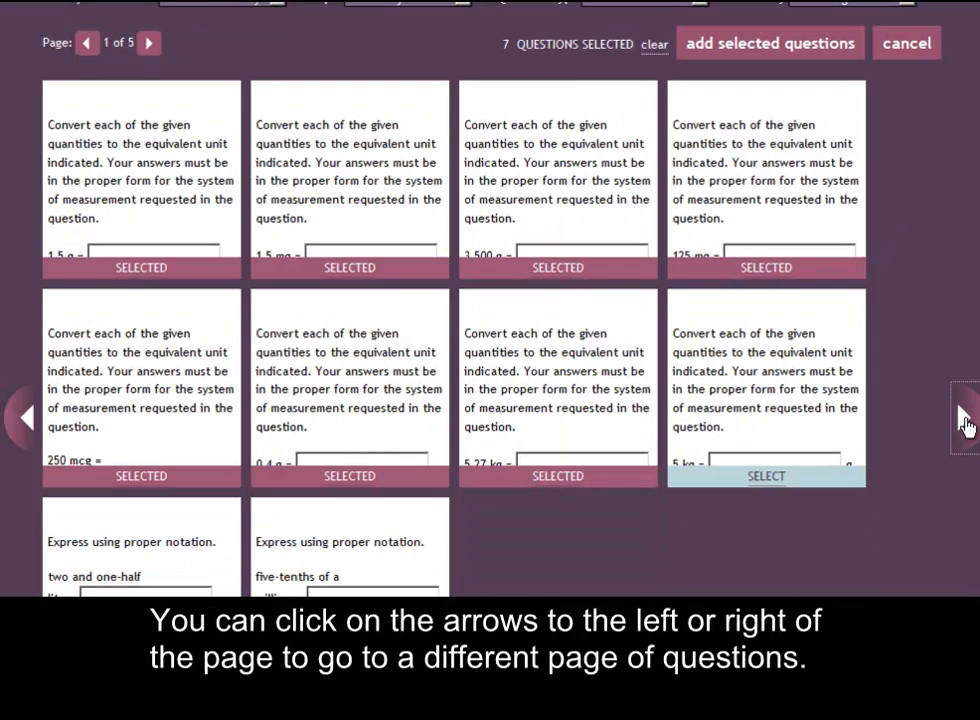
Step: On the second page of questions, select the two hundred milliliters, 3.5 mg, 12.5 mL and 0.25 mg questions and add all selected questions to the test
{"action": "left_click", "coordinate": [965, 420]}
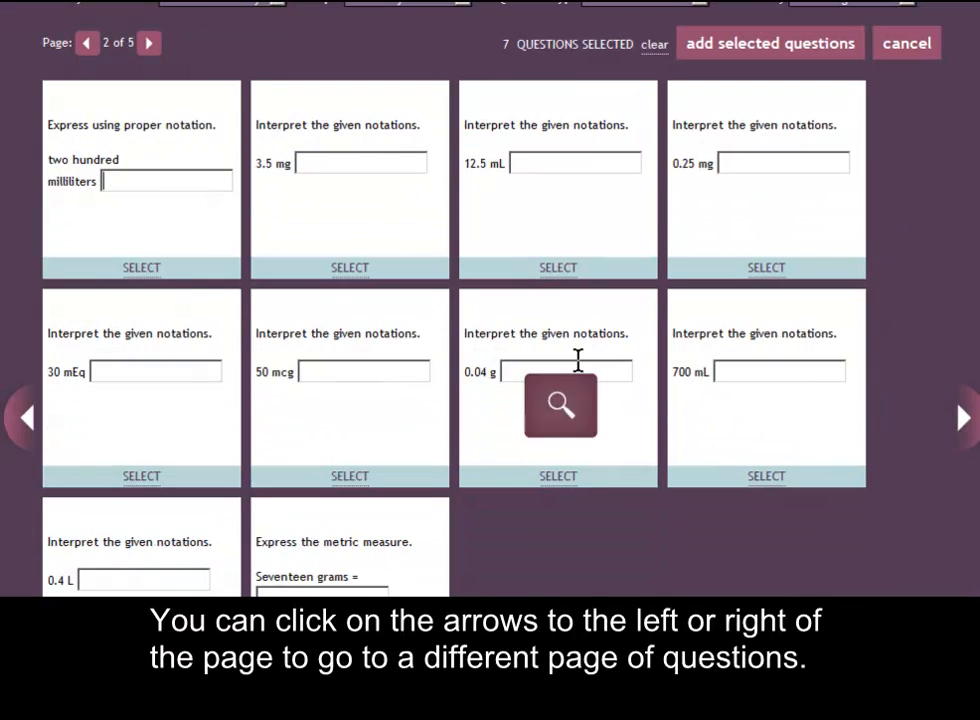
{"action": "left_click", "coordinate": [145, 270]}
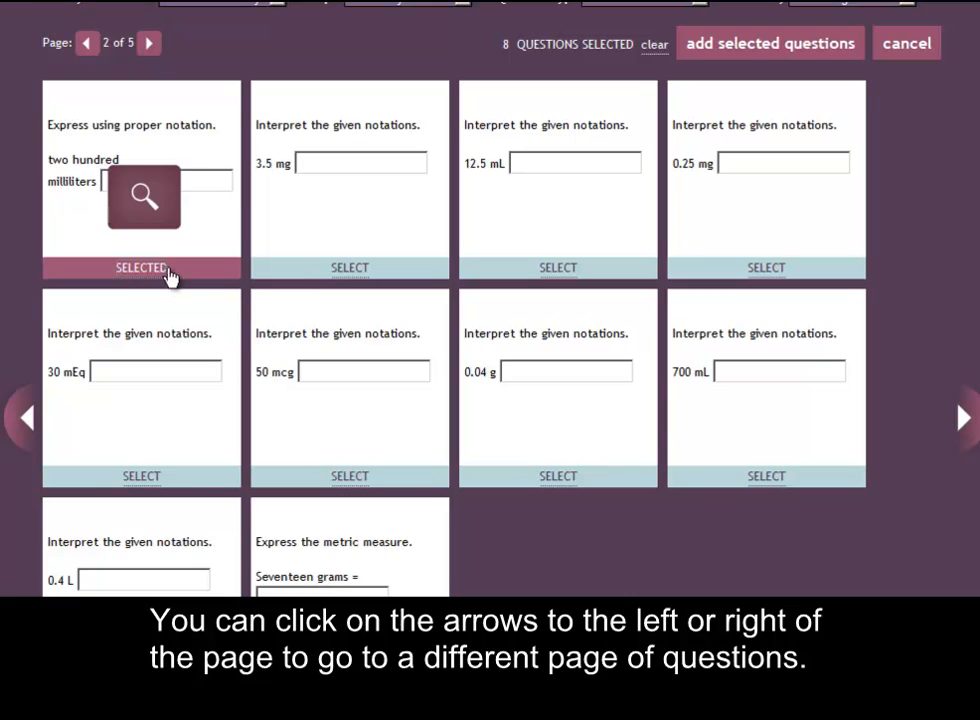
{"action": "left_click", "coordinate": [349, 276]}
{"action": "left_click", "coordinate": [562, 276]}
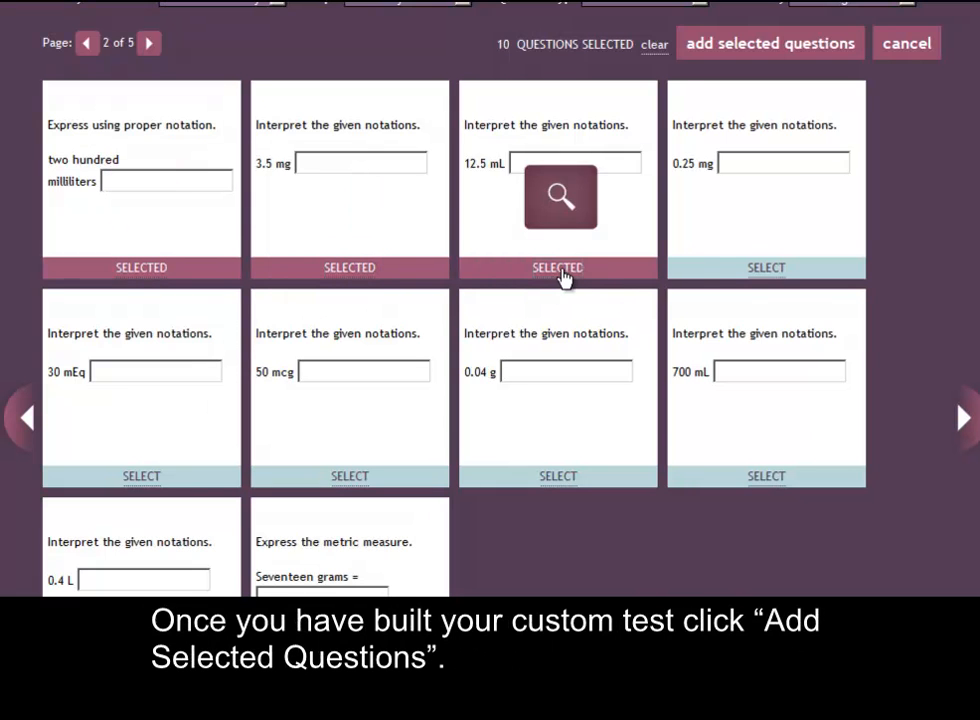
{"action": "left_click", "coordinate": [769, 274]}
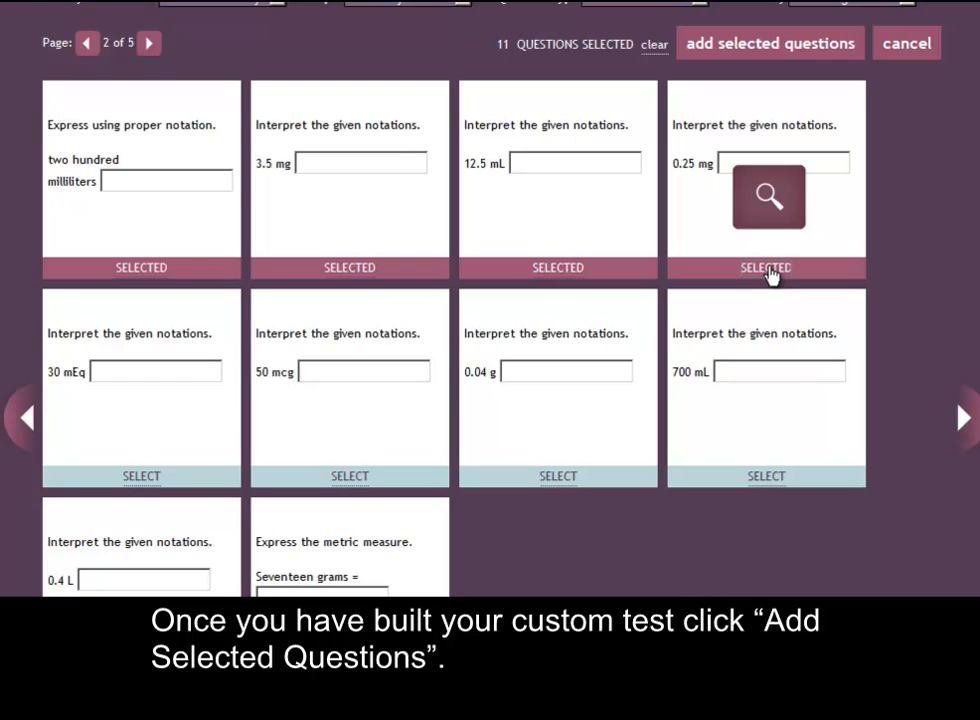
{"action": "left_click", "coordinate": [757, 46]}
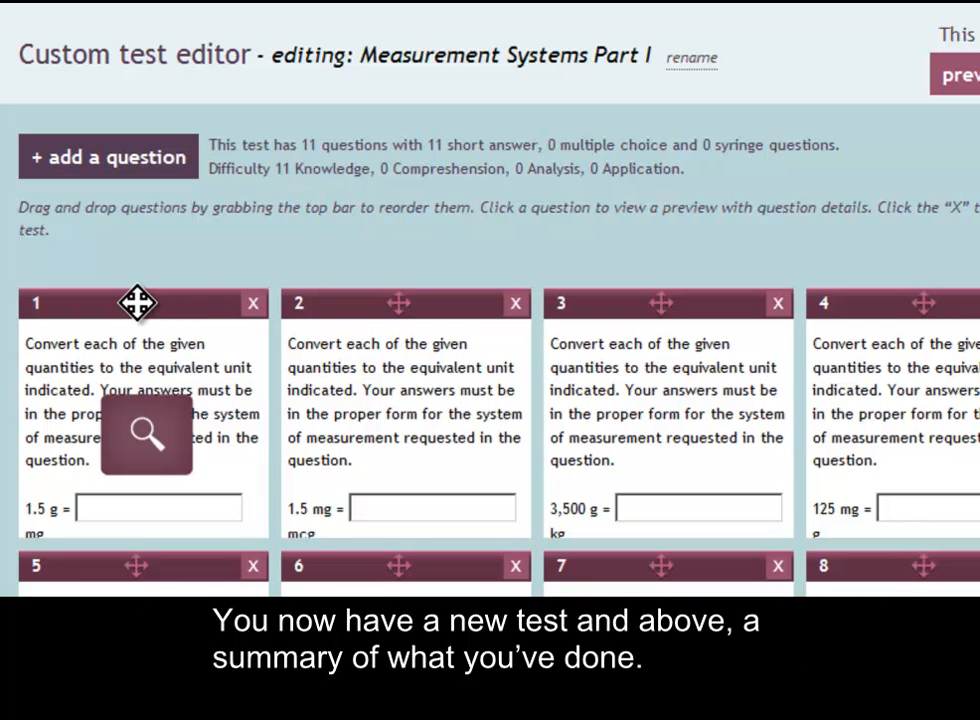
Step: Move the 1.5 g question to third place, remove the 3,500 g question, and save the test
{"action": "left_click_drag", "start_coordinate": [137, 302], "coordinate": [668, 302]}
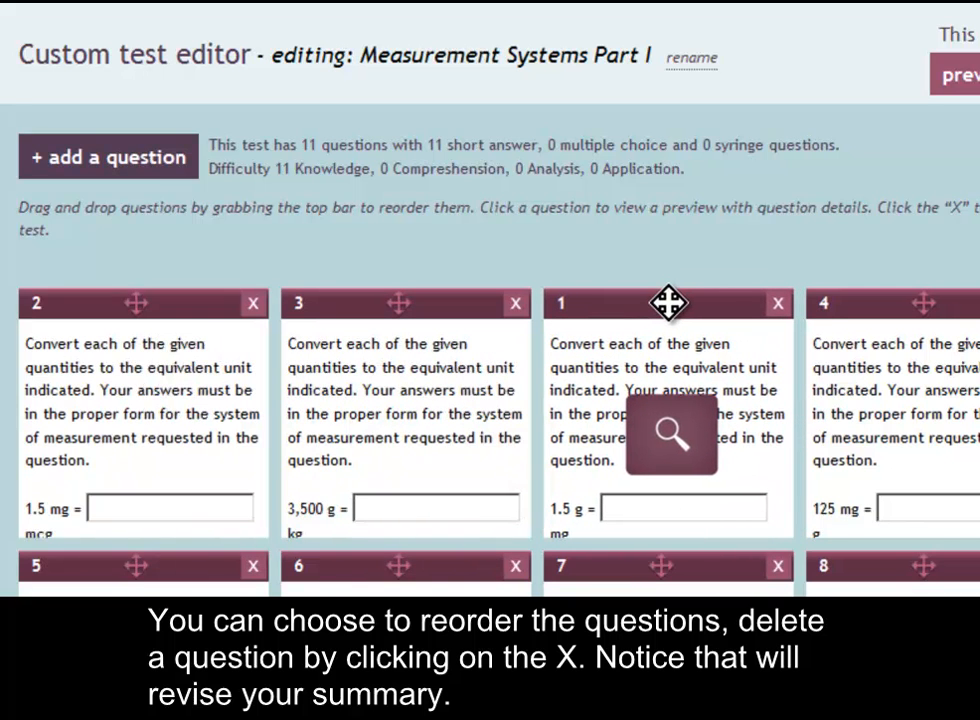
{"action": "left_click", "coordinate": [515, 304]}
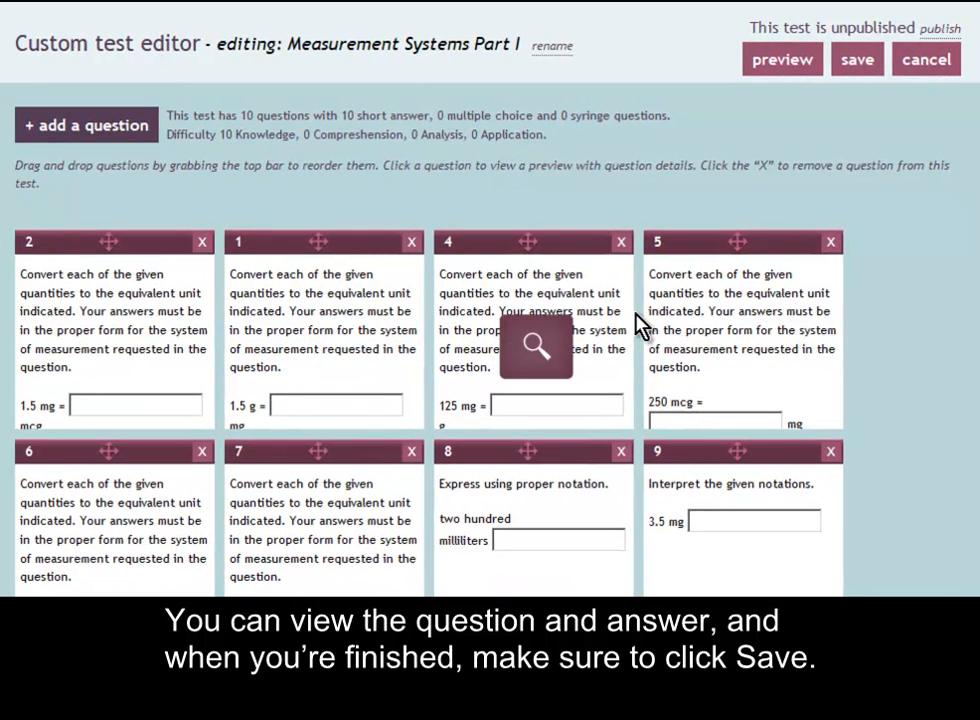
{"action": "left_click", "coordinate": [858, 62]}
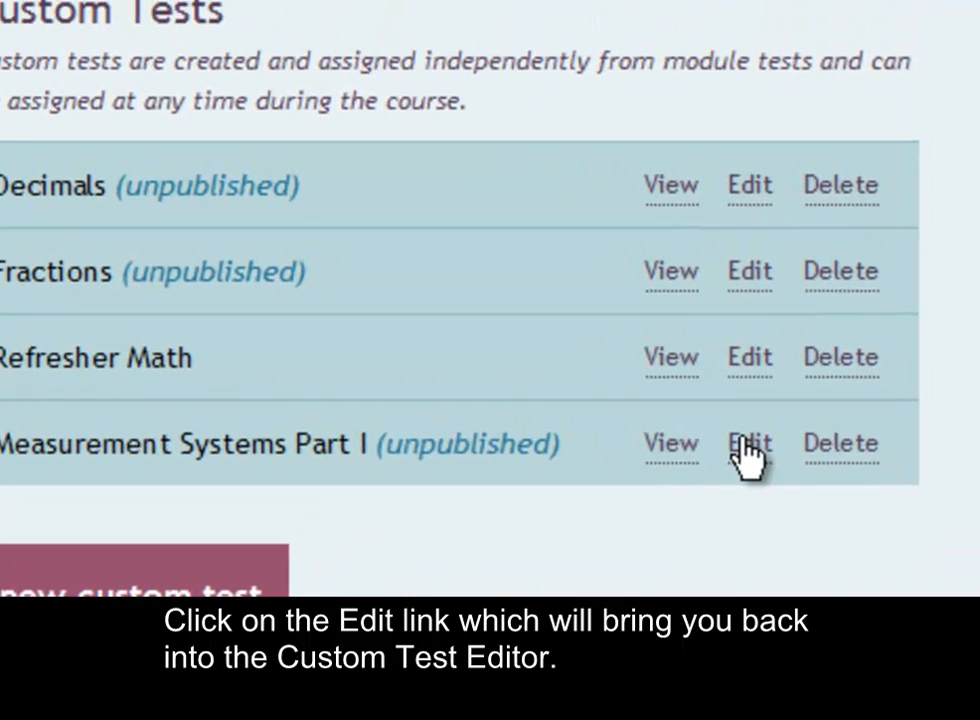
Step: Reopen the custom test "Measurement Systems Part I" for editing, publish it and save
{"action": "left_click", "coordinate": [775, 320]}
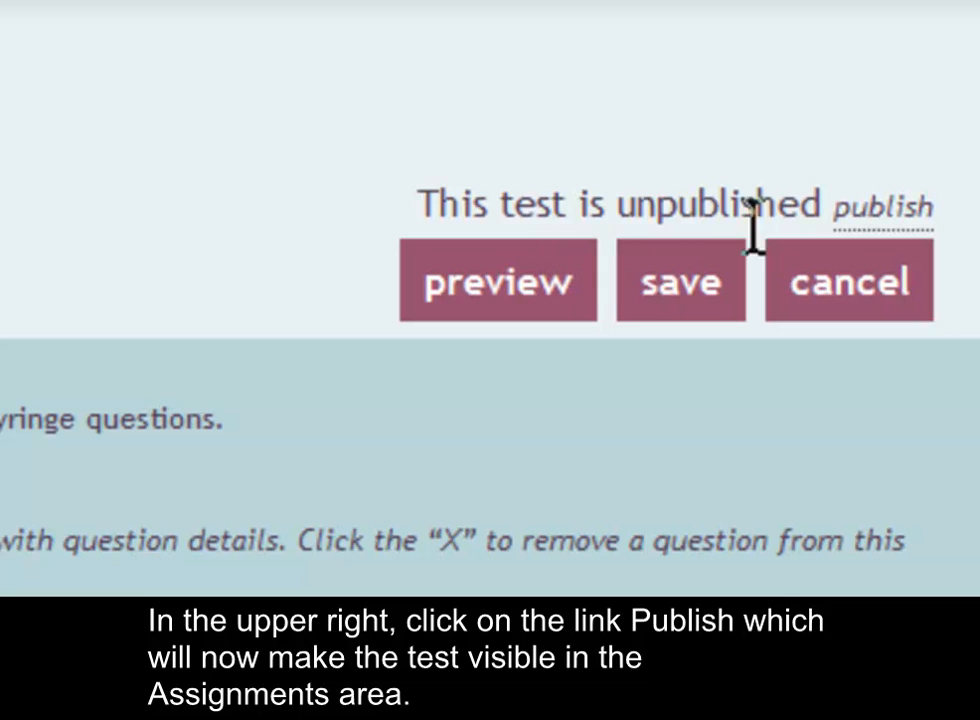
{"action": "left_click", "coordinate": [886, 224]}
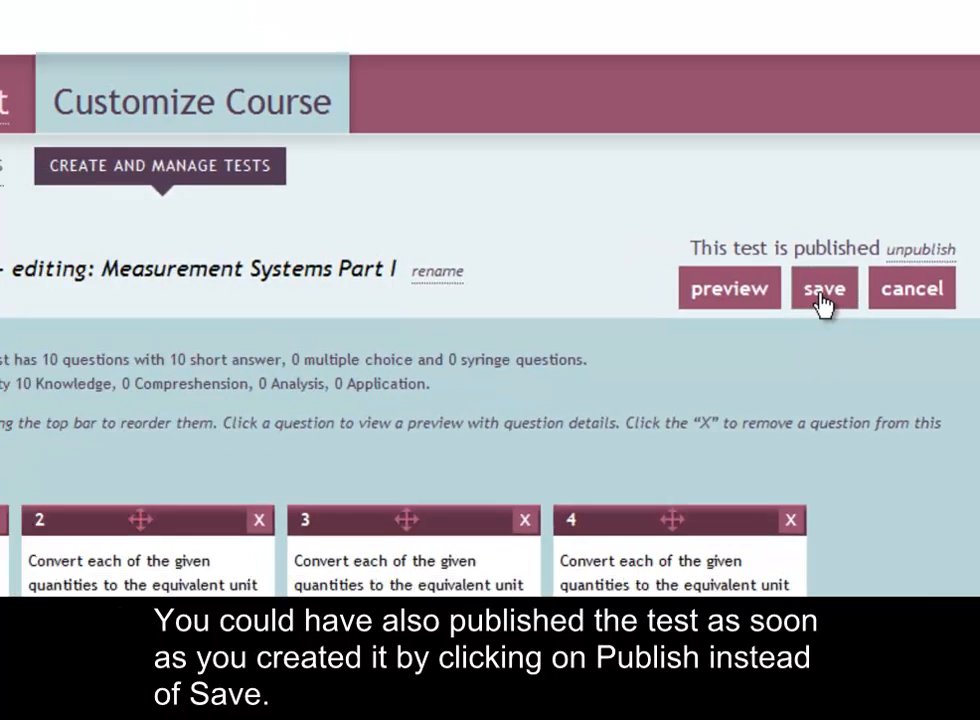
{"action": "left_click", "coordinate": [818, 295]}
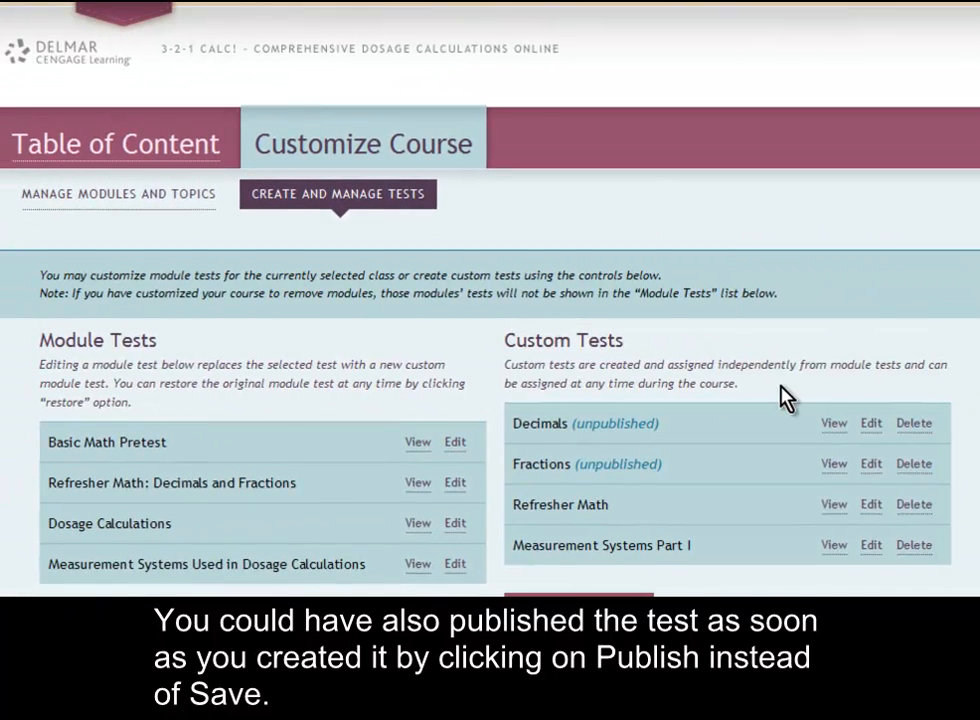
Step: Create a new test assignment in the Assignments area with the title "Measurement Systems Part 1"
{"action": "scroll", "coordinate": [785, 398], "scroll_direction": "down", "scroll_amount": 1}
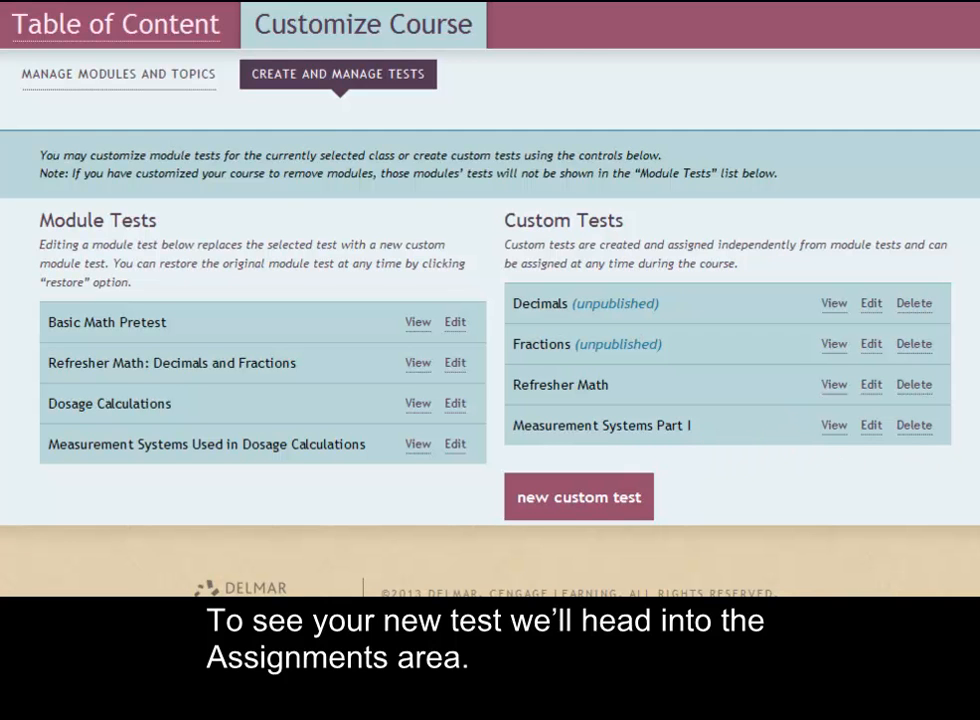
{"action": "scroll", "coordinate": [490, 300], "scroll_direction": "up", "scroll_amount": 2}
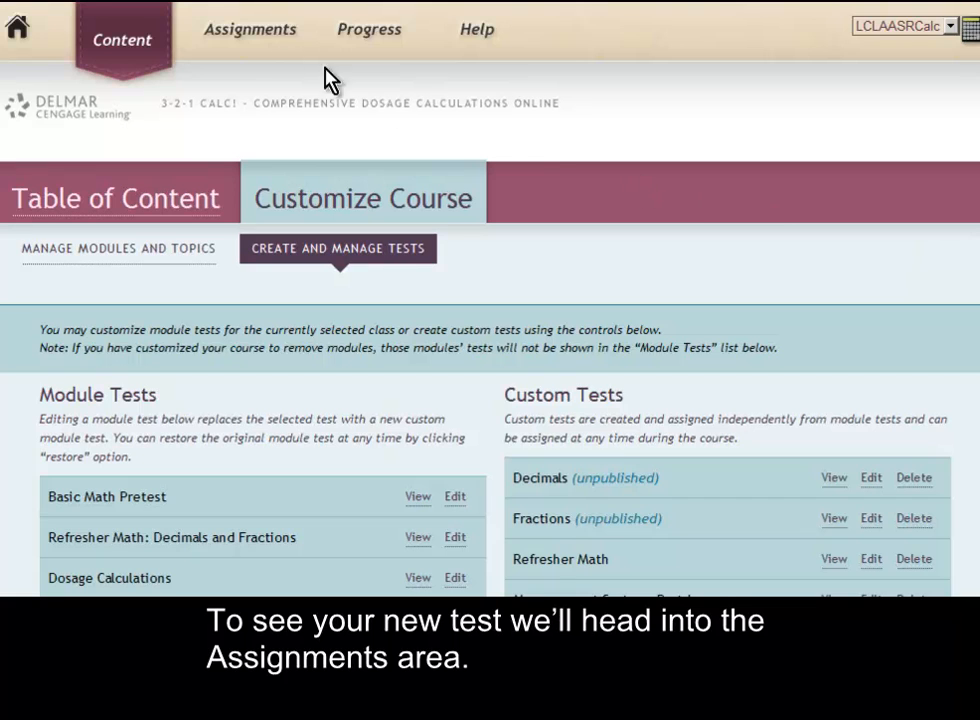
{"action": "left_click", "coordinate": [262, 38]}
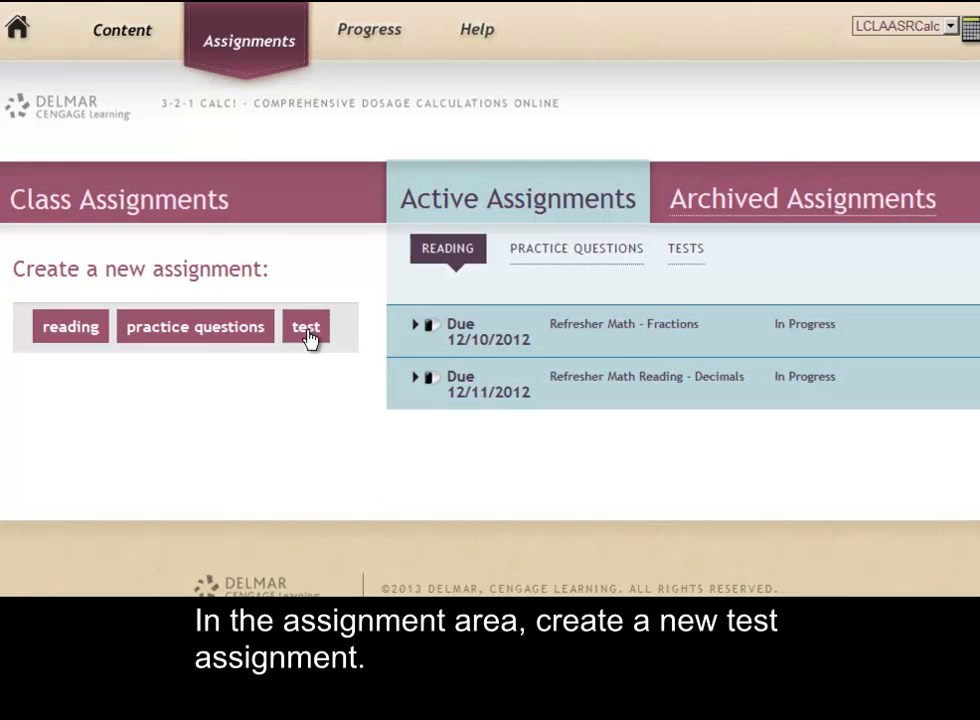
{"action": "left_click", "coordinate": [308, 337]}
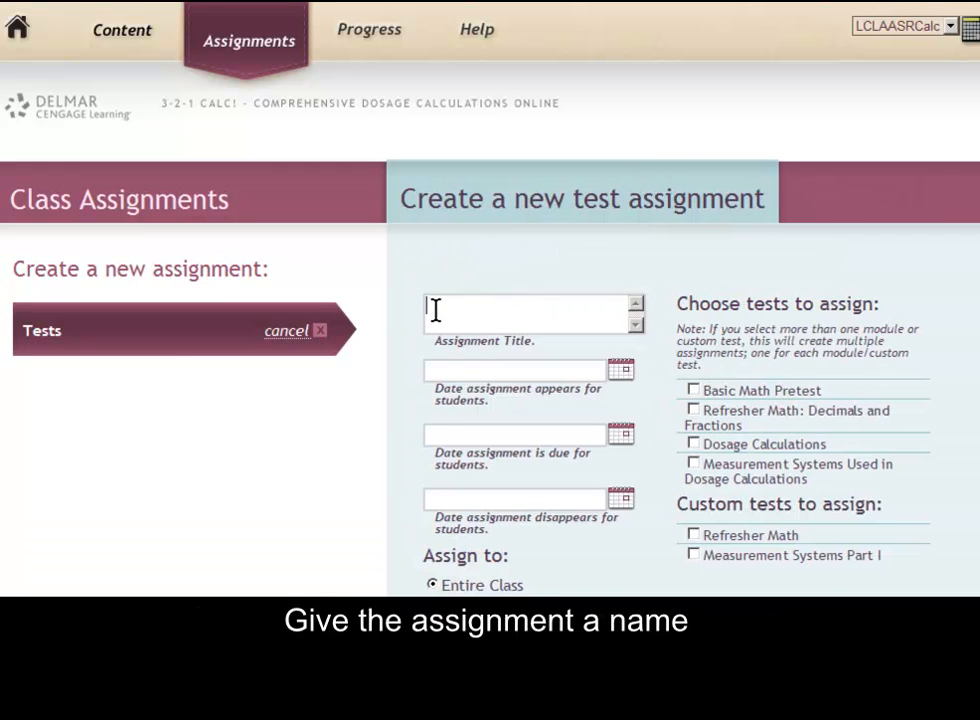
{"action": "type", "text": "Measurement Systems Part 1"}
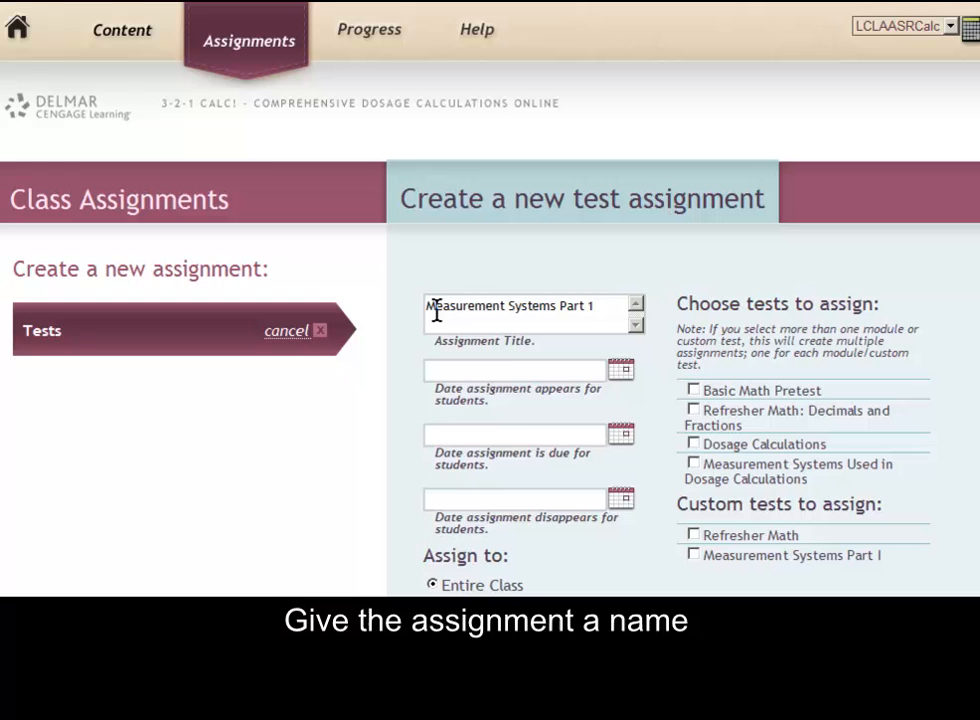
Step: Set the assignment's appear, due and disappear dates all to 12/11/2012
{"action": "left_click", "coordinate": [621, 370]}
{"action": "left_click", "coordinate": [509, 497]}
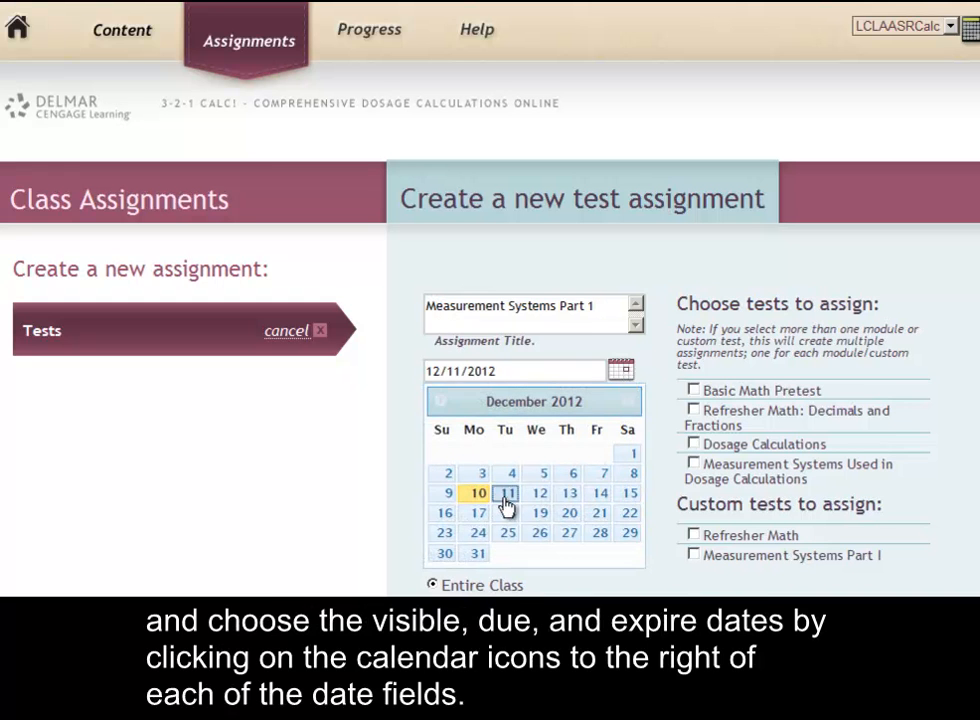
{"action": "left_click", "coordinate": [620, 434]}
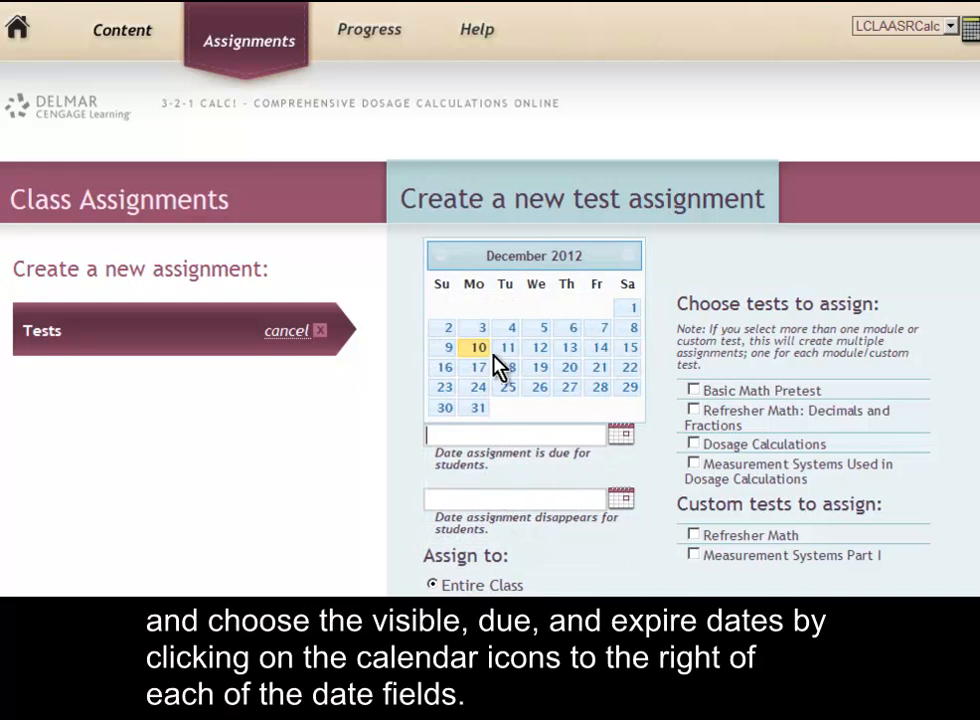
{"action": "left_click", "coordinate": [508, 348]}
{"action": "left_click", "coordinate": [621, 498]}
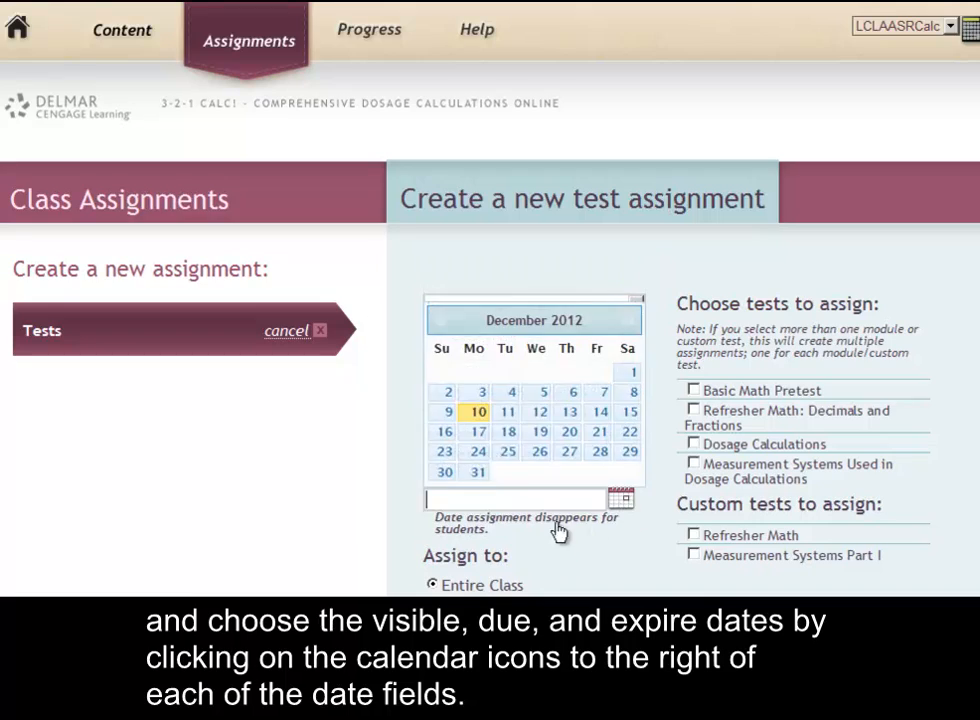
{"action": "left_click", "coordinate": [508, 411]}
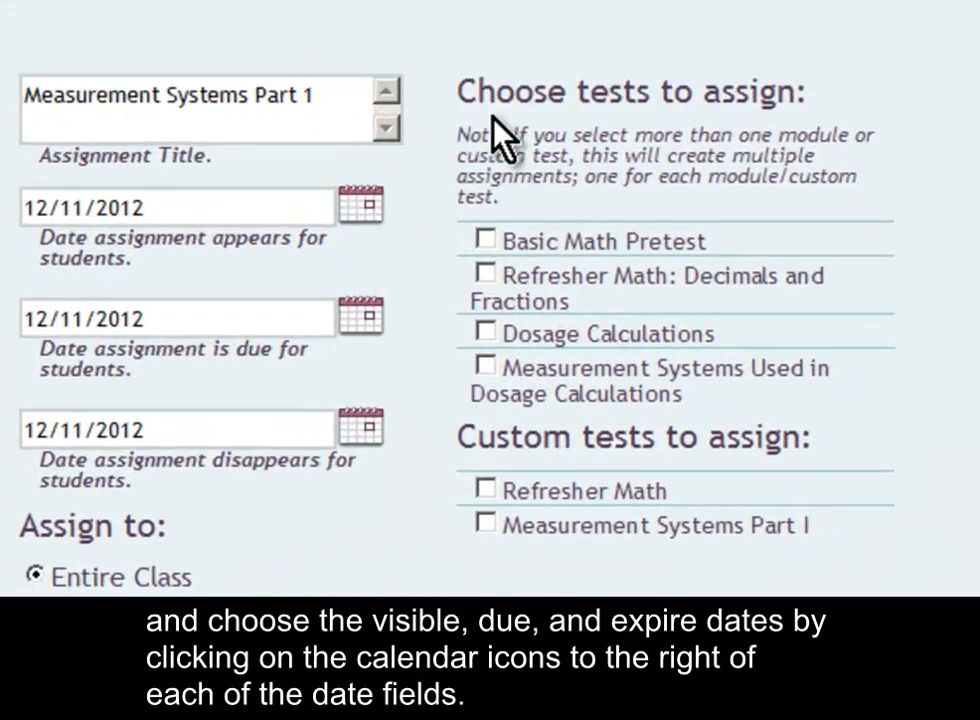